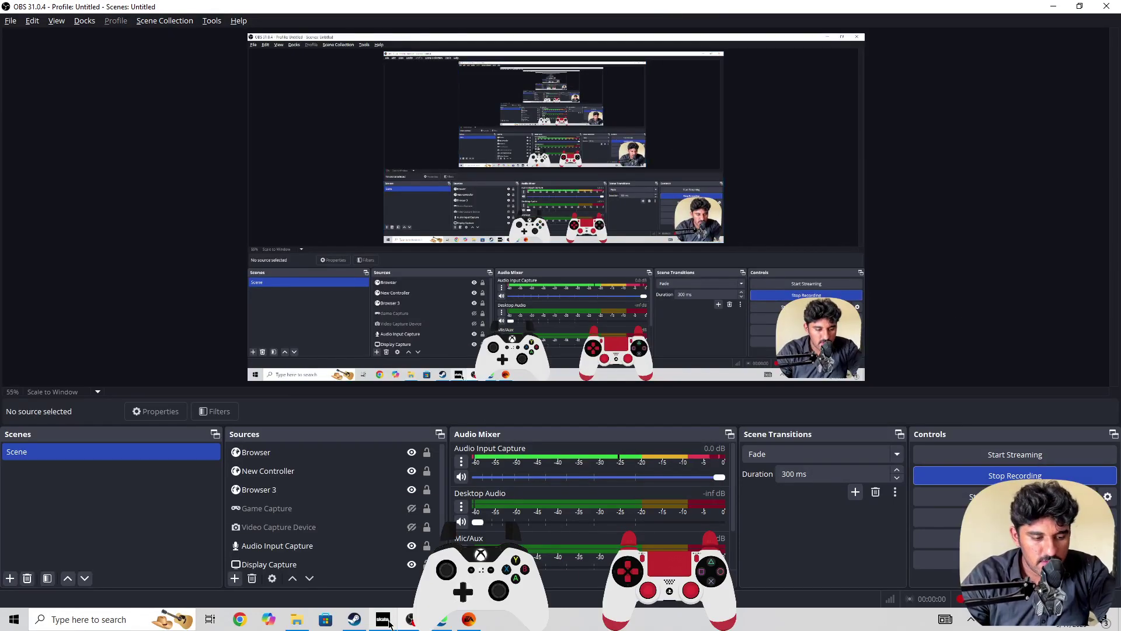
# Switch to skate., ride the skateboard toward the Line Challenge marker in Hartcore Plaza, and open the hub menu.
pyautogui.click(384, 620)
pyautogui.press('Escape')
pyautogui.press('Escape')
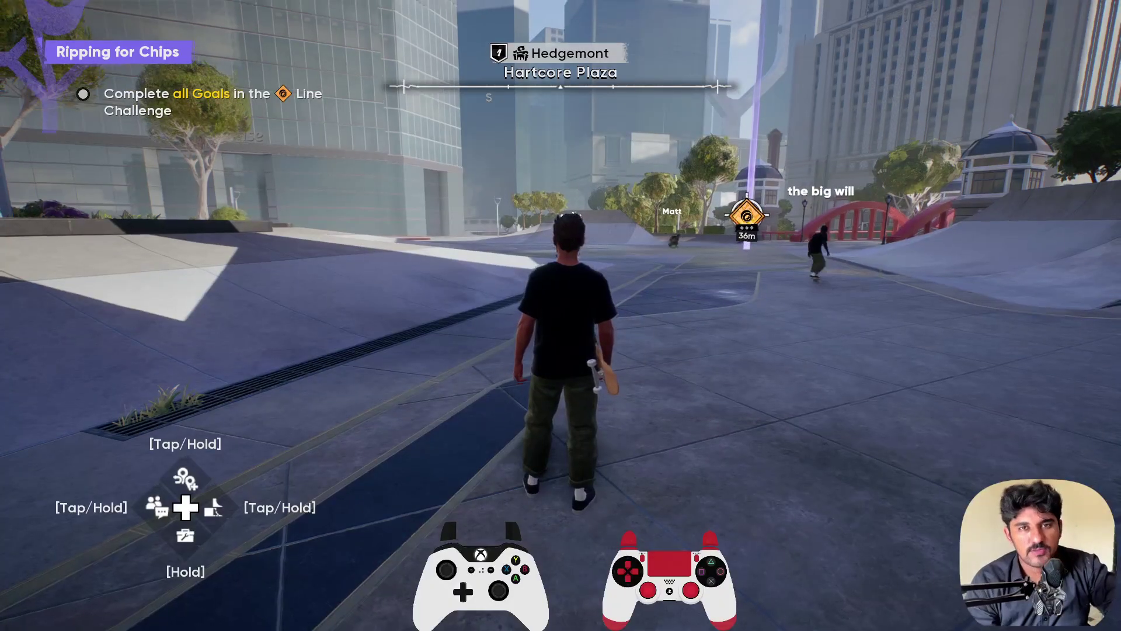
pyautogui.press('w')
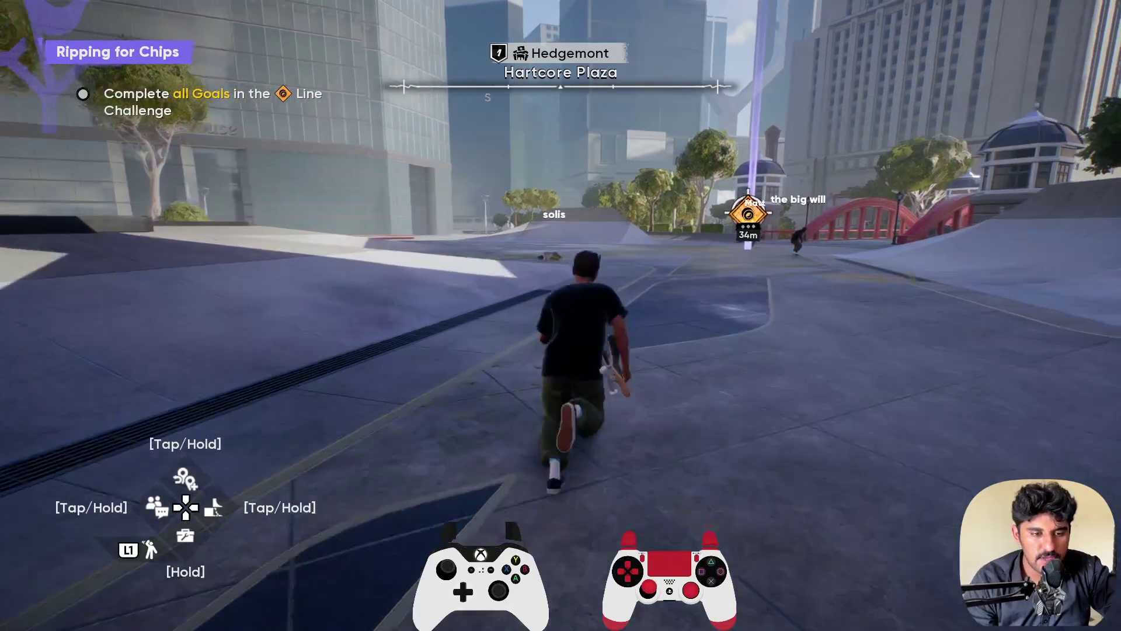
pyautogui.press('e')
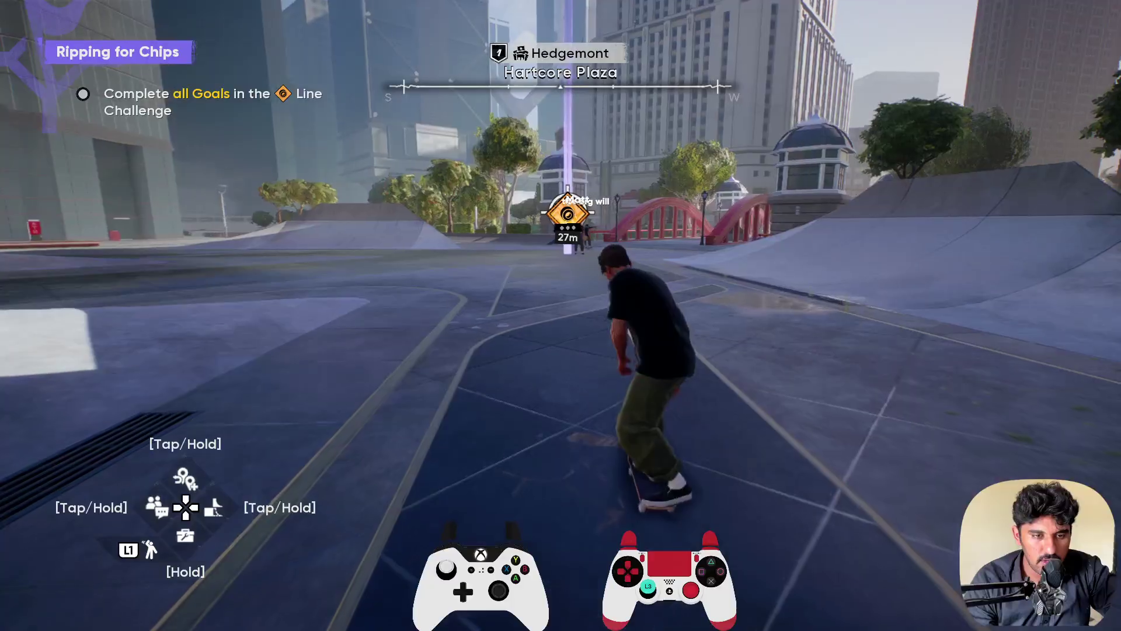
pyautogui.press('d')
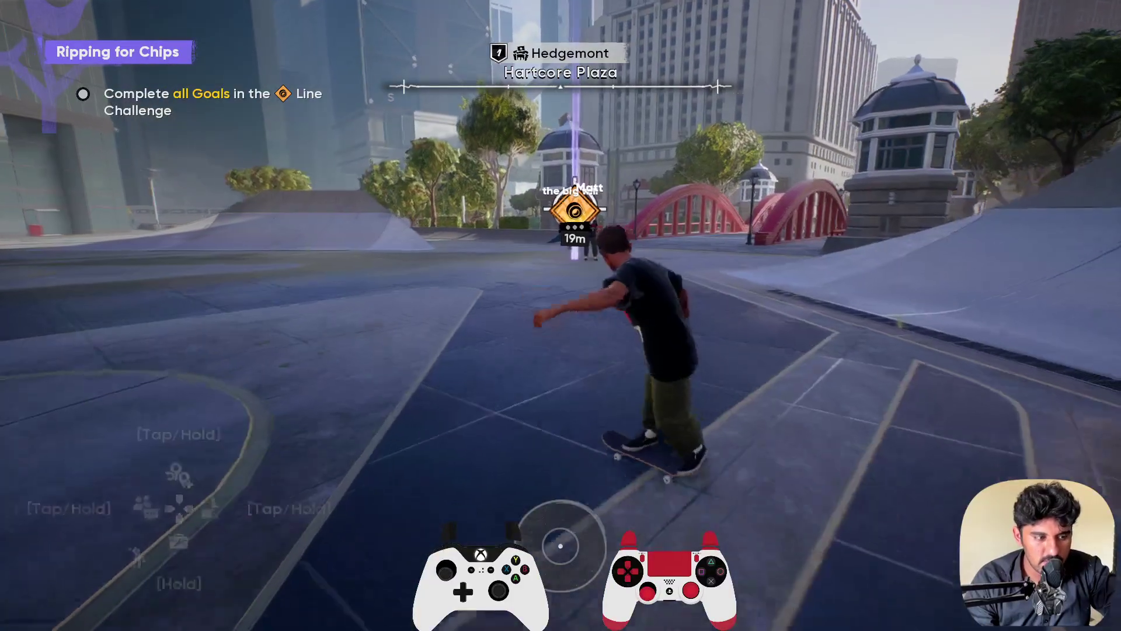
pyautogui.press('a')
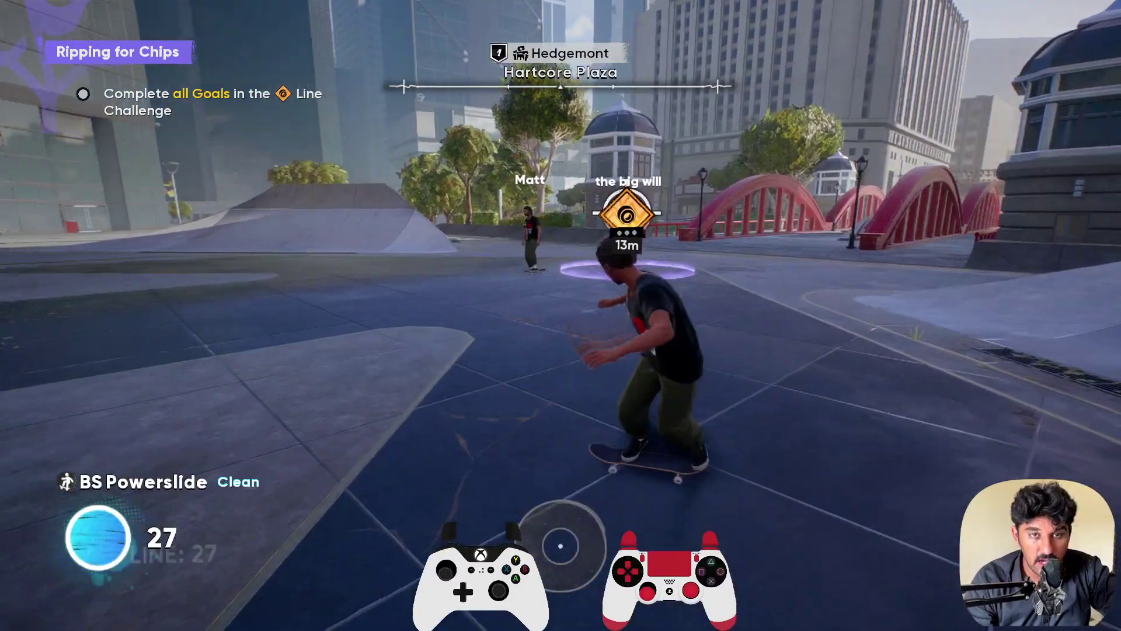
pyautogui.press('a')
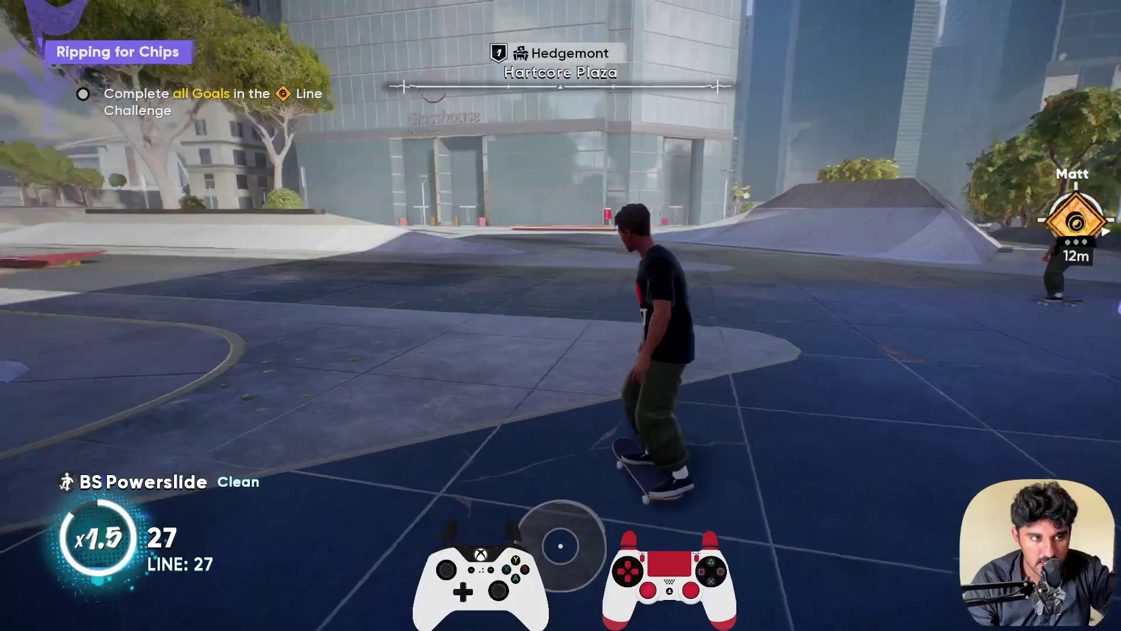
pyautogui.press('Escape')
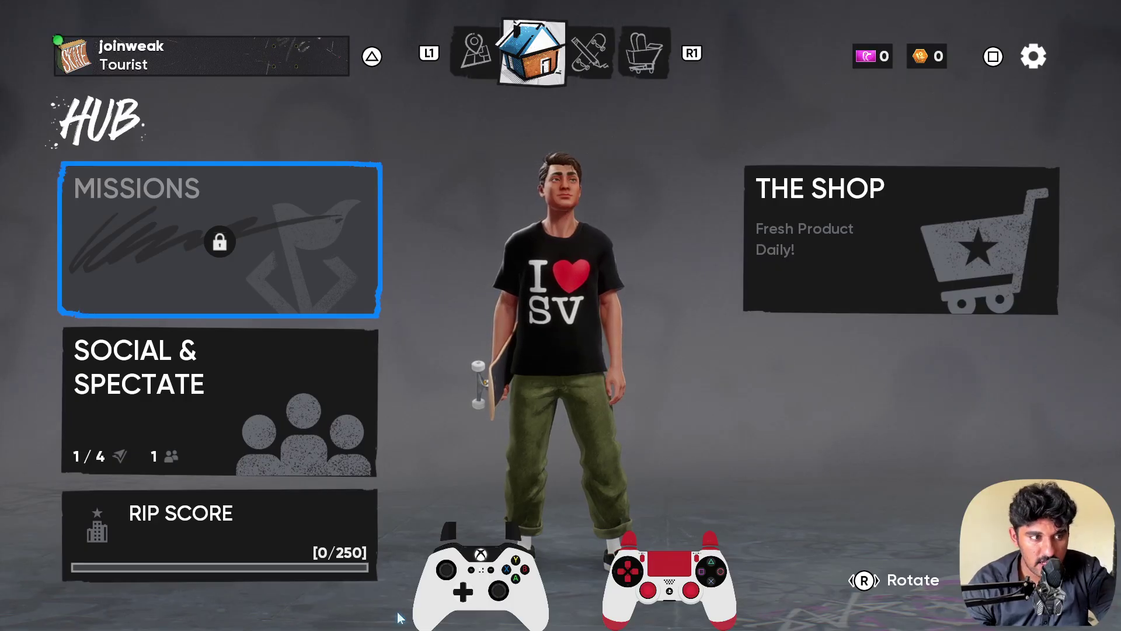
# Leave the game and open the Windows Graphics settings page.
pyautogui.hotkey('alt', 'Tab')
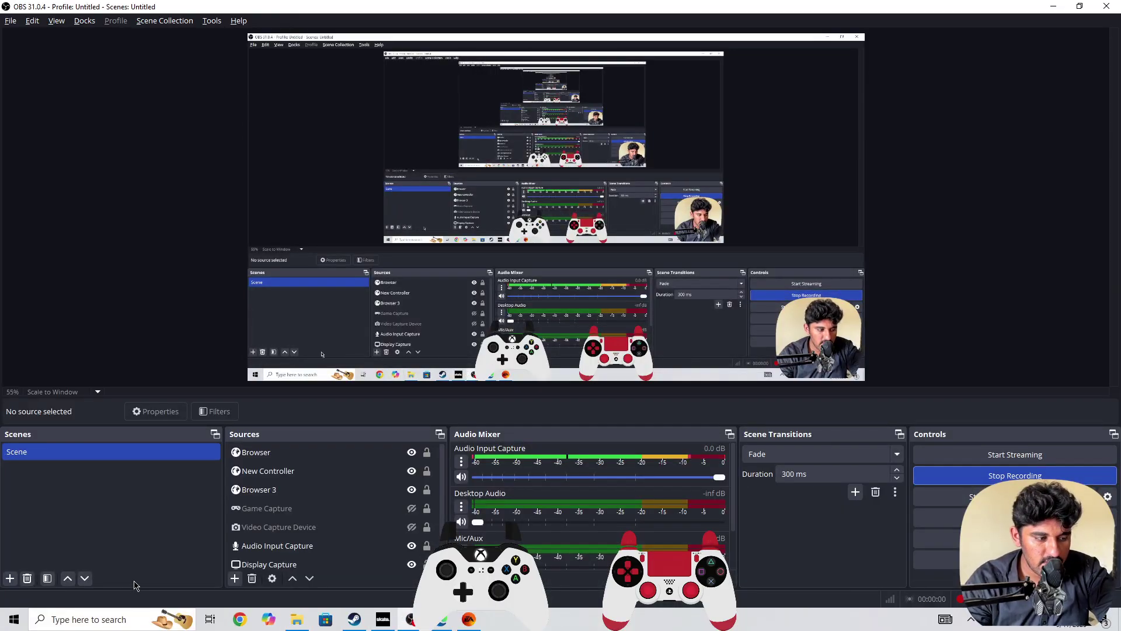
pyautogui.click(92, 620)
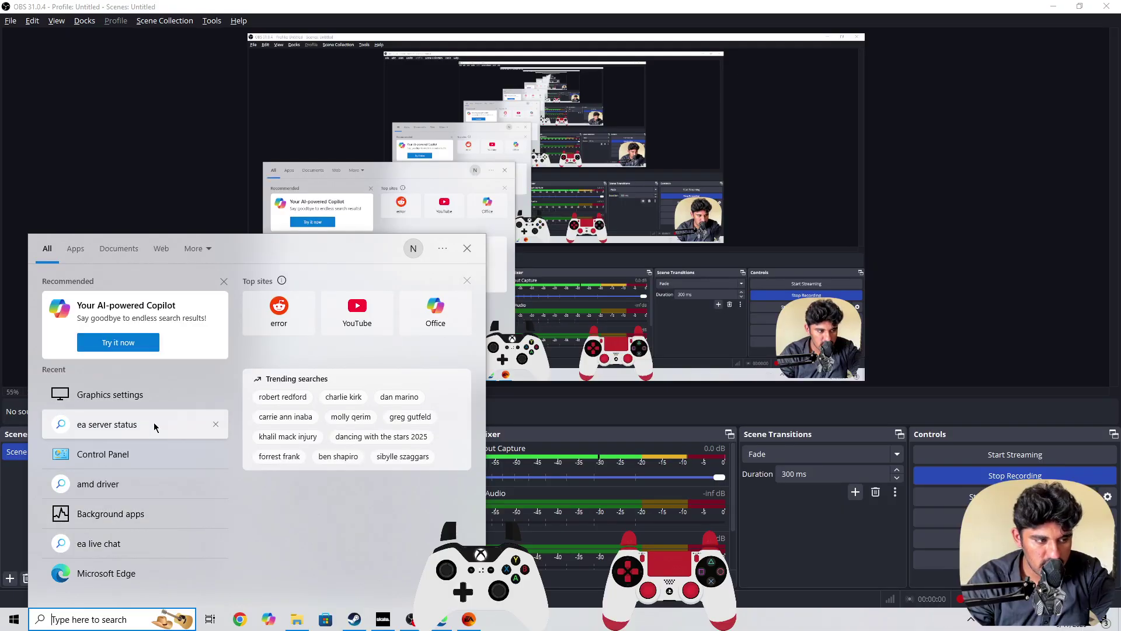
pyautogui.click(132, 400)
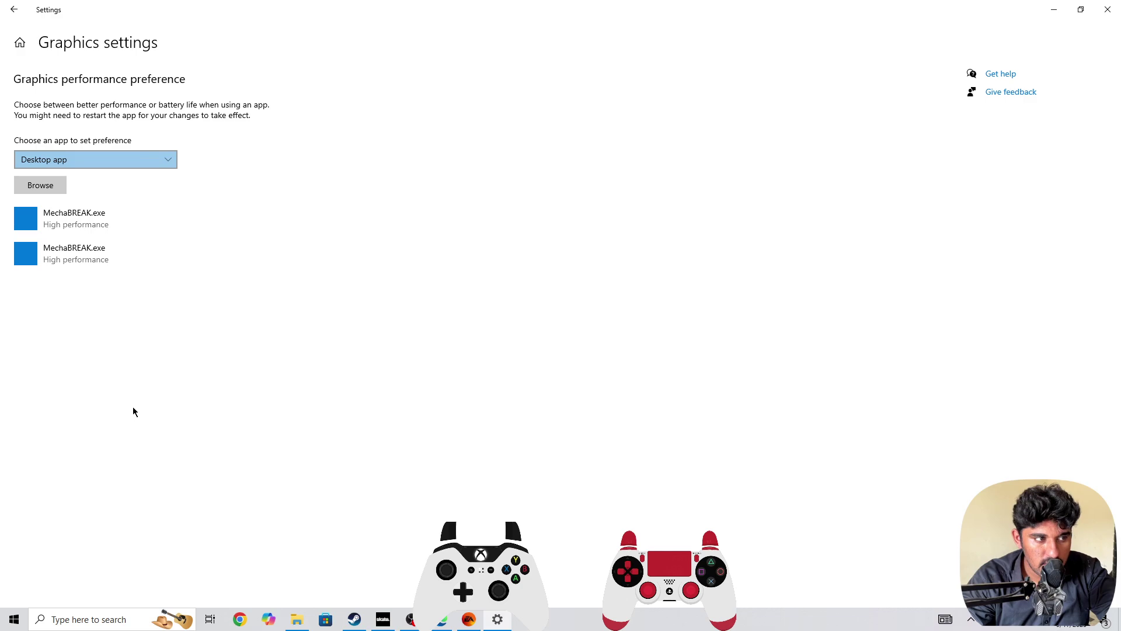
# Browse for a desktop app, select Skate in D:\SteamLibrary\steamapps\common\Skate, and close the file picker without adding it.
pyautogui.click(42, 186)
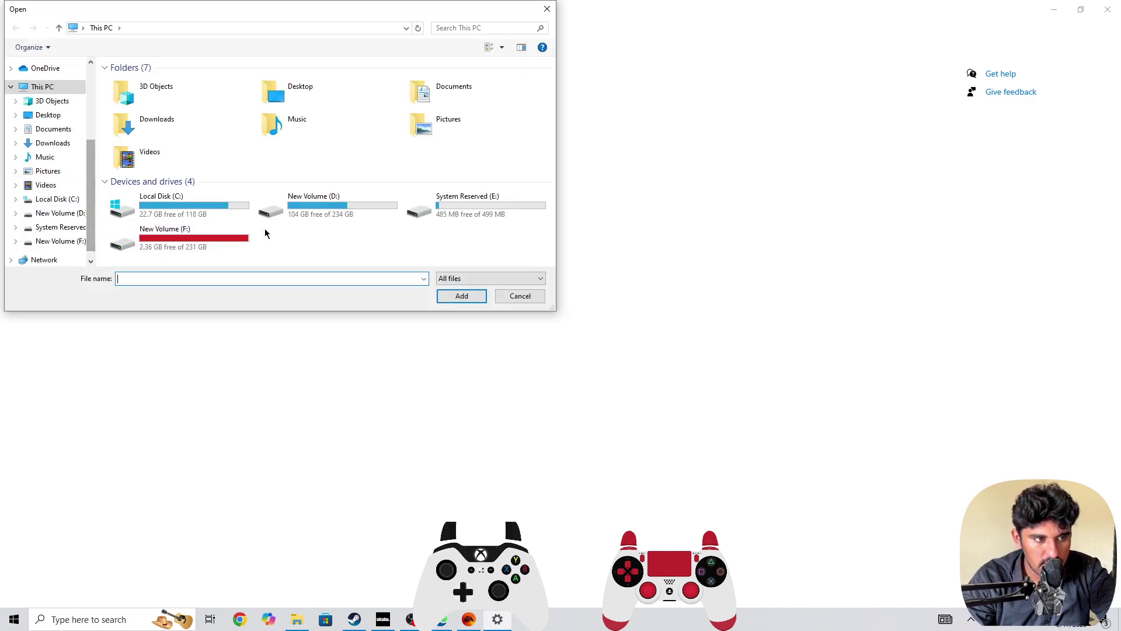
pyautogui.doubleClick(330, 207)
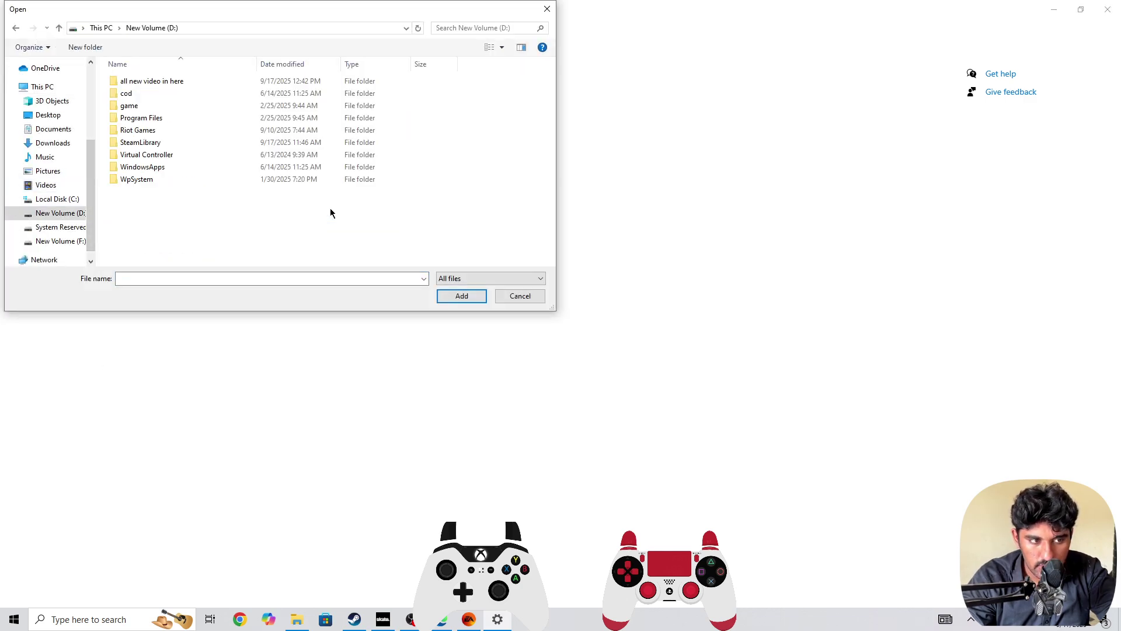
pyautogui.doubleClick(151, 146)
pyautogui.doubleClick(152, 83)
pyautogui.doubleClick(153, 85)
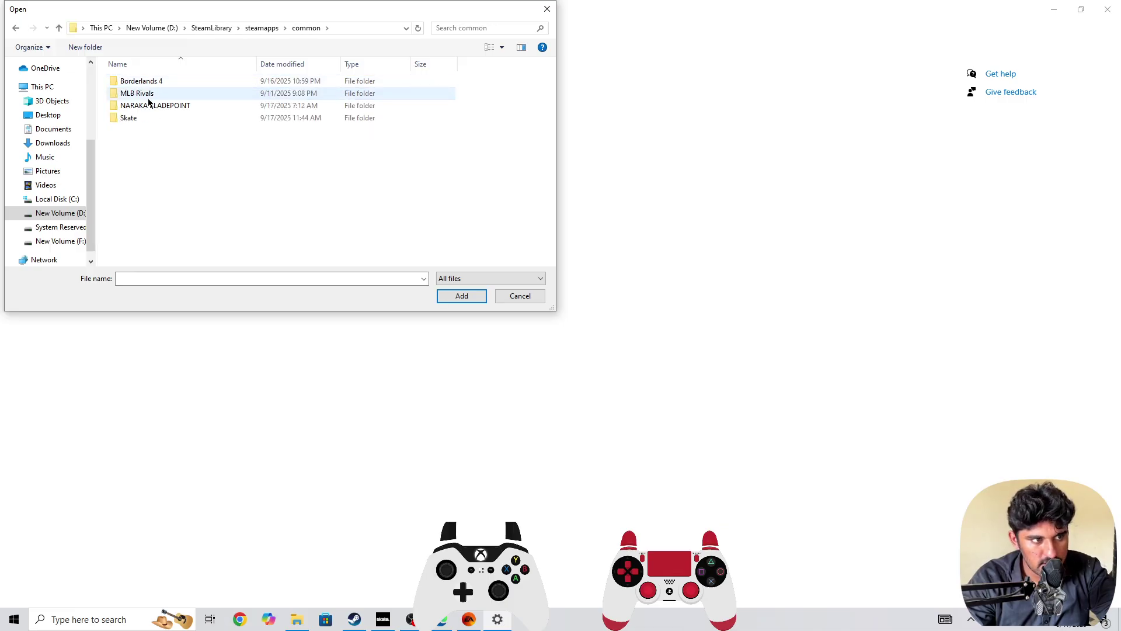
pyautogui.doubleClick(136, 117)
pyautogui.click(133, 143)
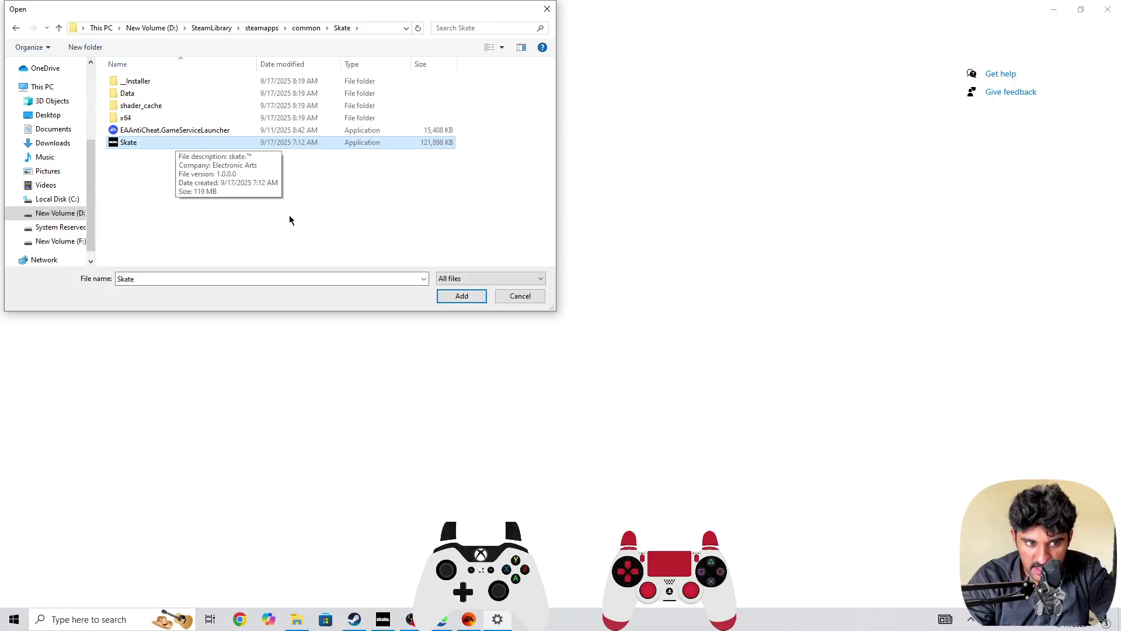
pyautogui.click(547, 12)
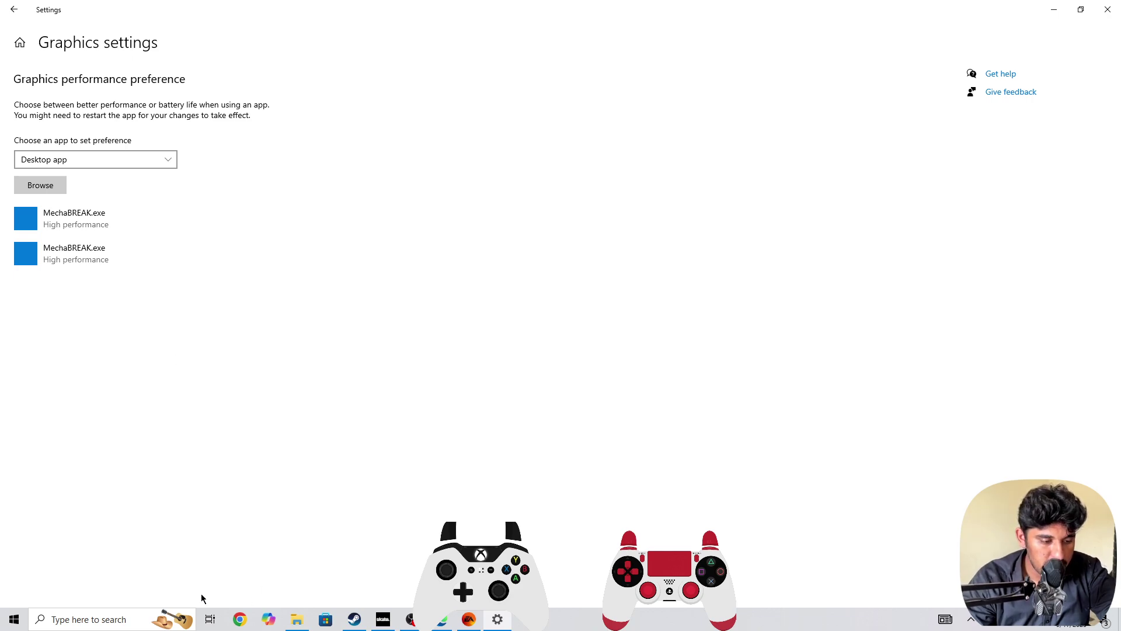
# Open the Documents folder from This PC, check its My Games folder for skate. files, and return to Documents.
pyautogui.click(146, 620)
pyautogui.write('my')
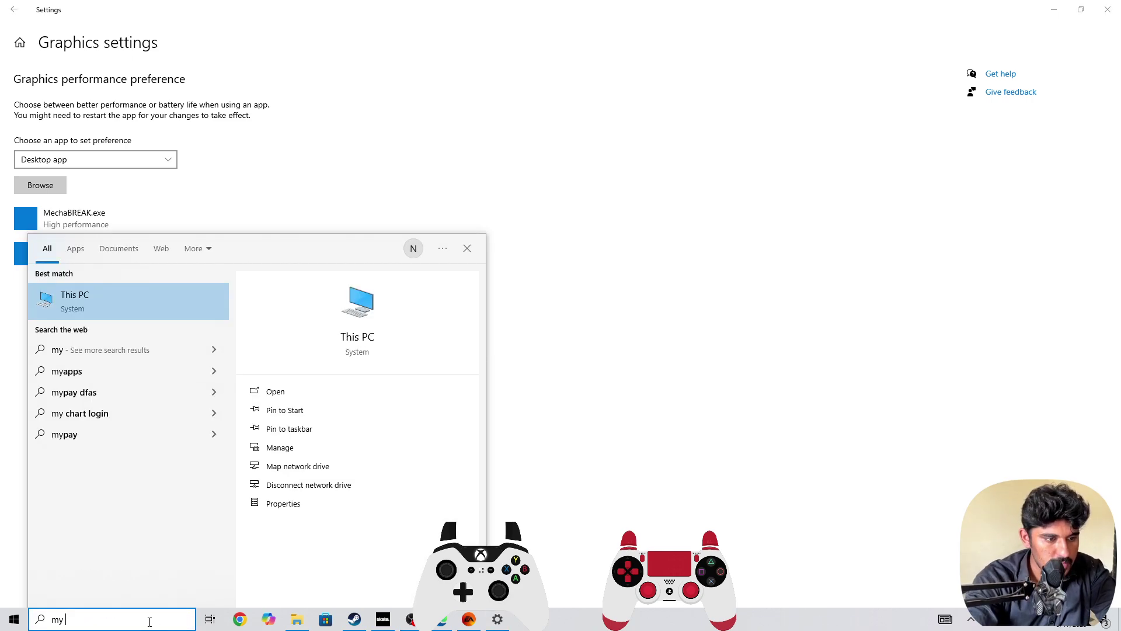
pyautogui.press('Return')
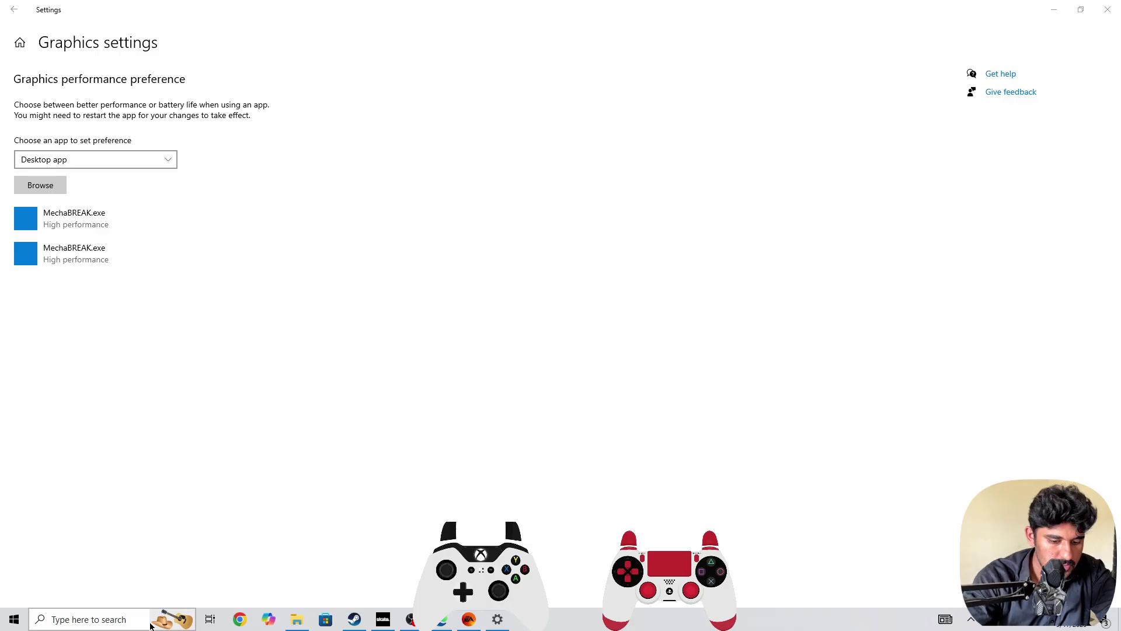
pyautogui.moveTo(761, 209); pyautogui.dragTo(564, 144)
pyautogui.click(744, 264)
pyautogui.doubleClick(744, 269)
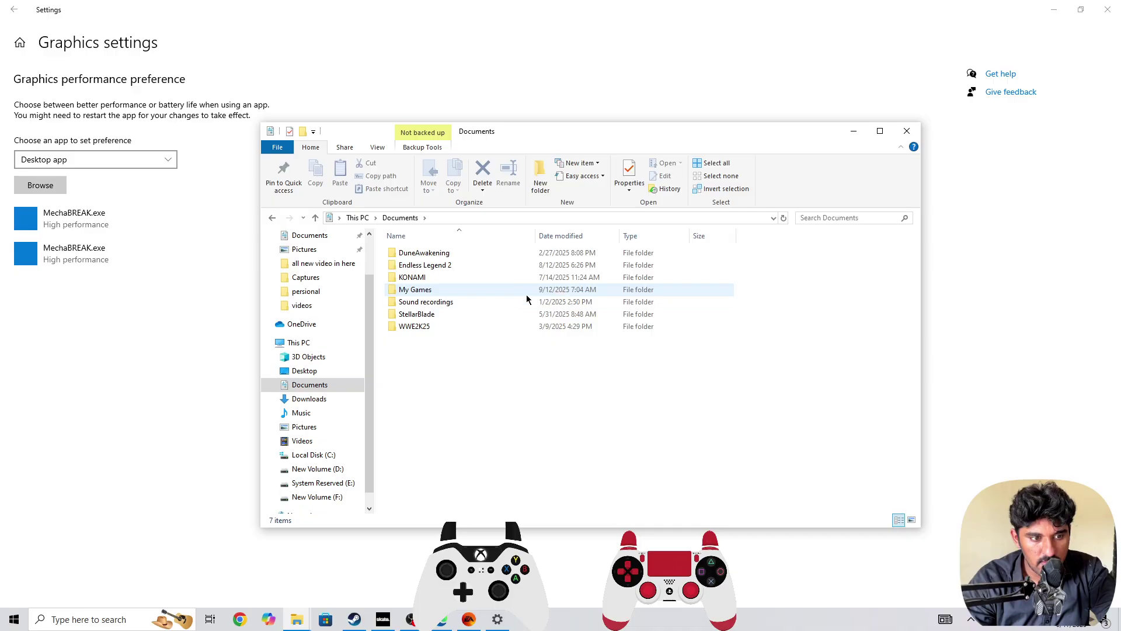
pyautogui.doubleClick(419, 292)
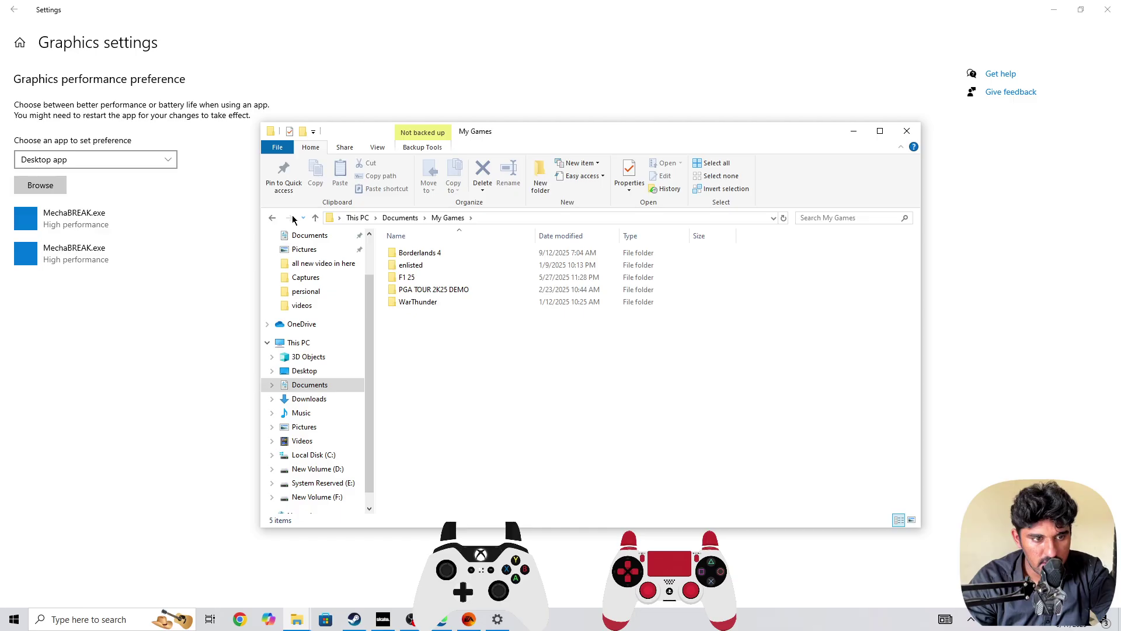
pyautogui.click(272, 217)
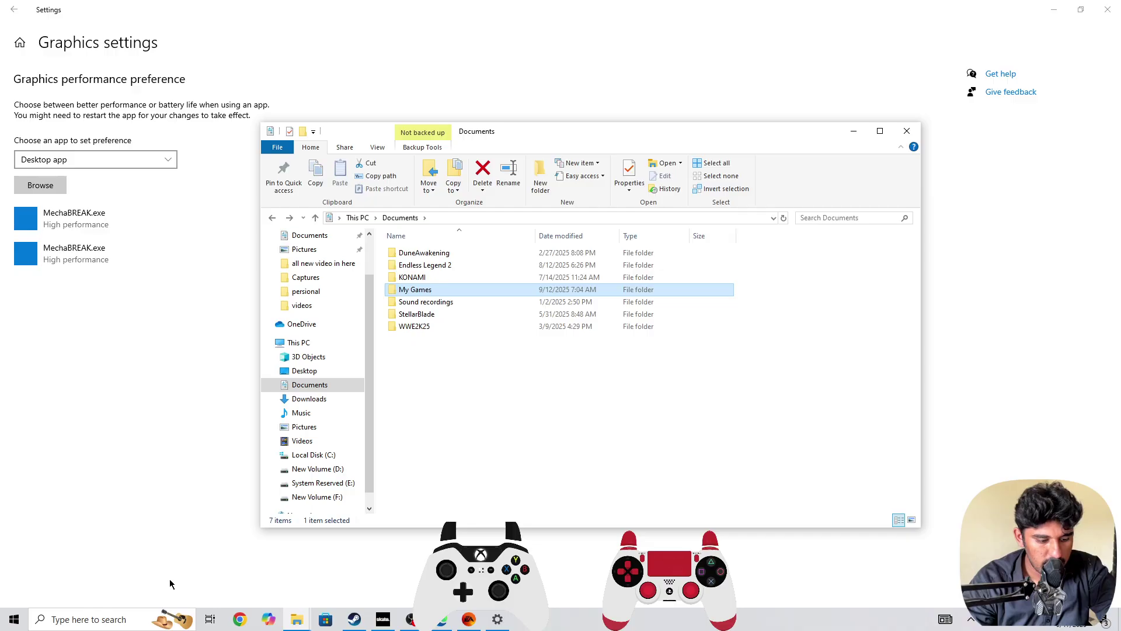
# Open the appdata location through the Run dialog and go to the Local\Skate\data folder.
pyautogui.press('super+r')
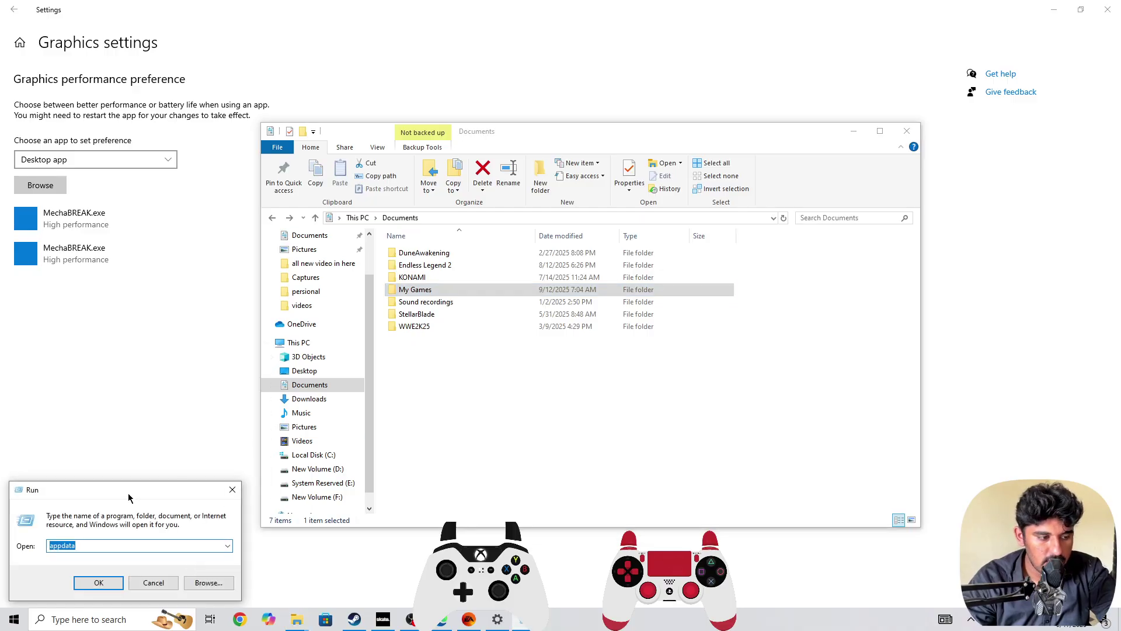
pyautogui.moveTo(133, 495); pyautogui.dragTo(321, 299)
pyautogui.click(281, 388)
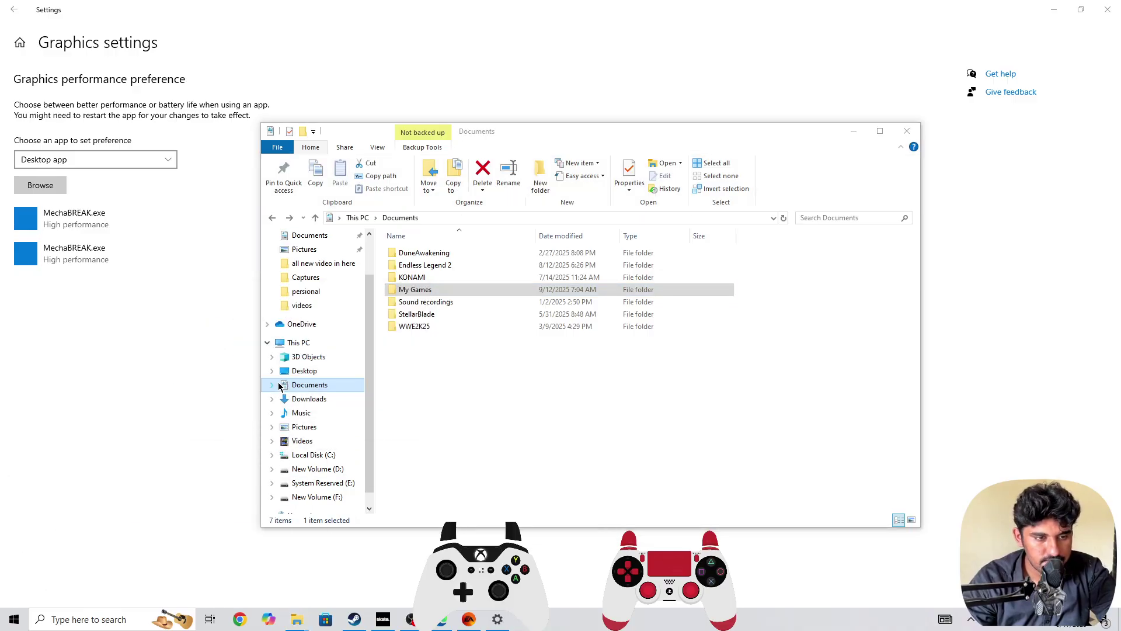
pyautogui.doubleClick(429, 269)
pyautogui.press('s')
pyautogui.press('s')
pyautogui.press('s')
pyautogui.press('s')
pyautogui.press('s')
pyautogui.press('s')
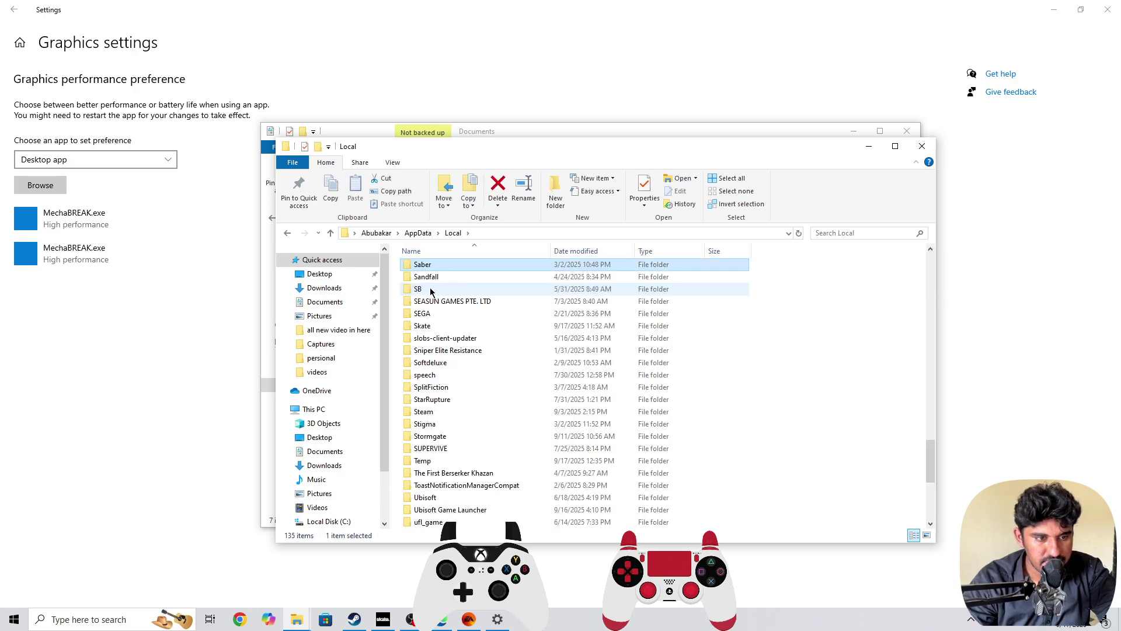
pyautogui.press('s')
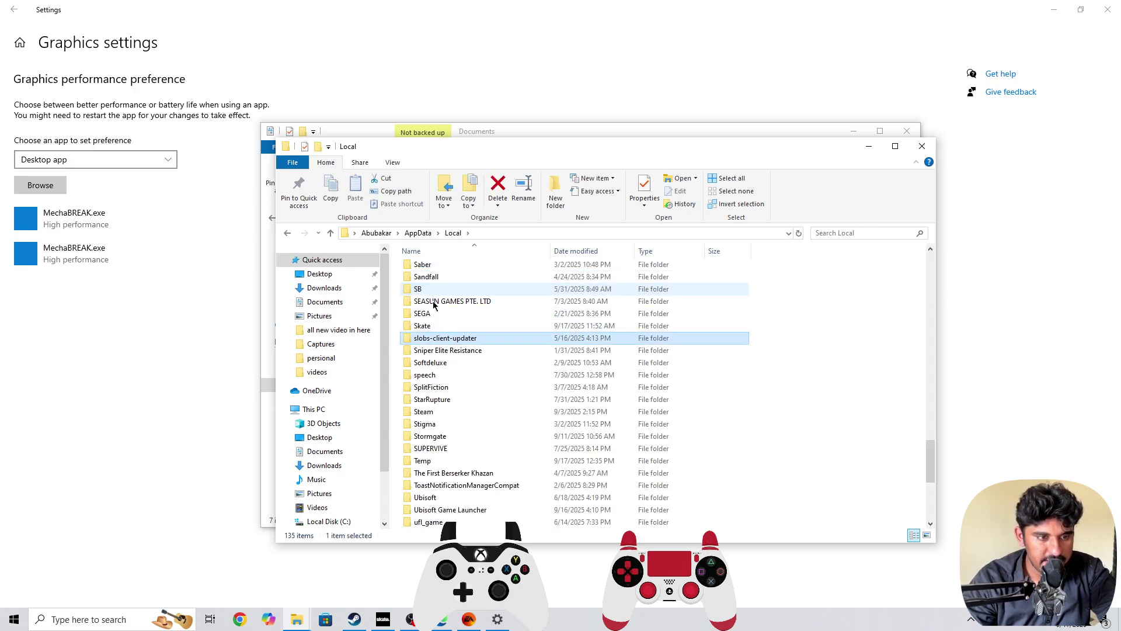
pyautogui.doubleClick(422, 325)
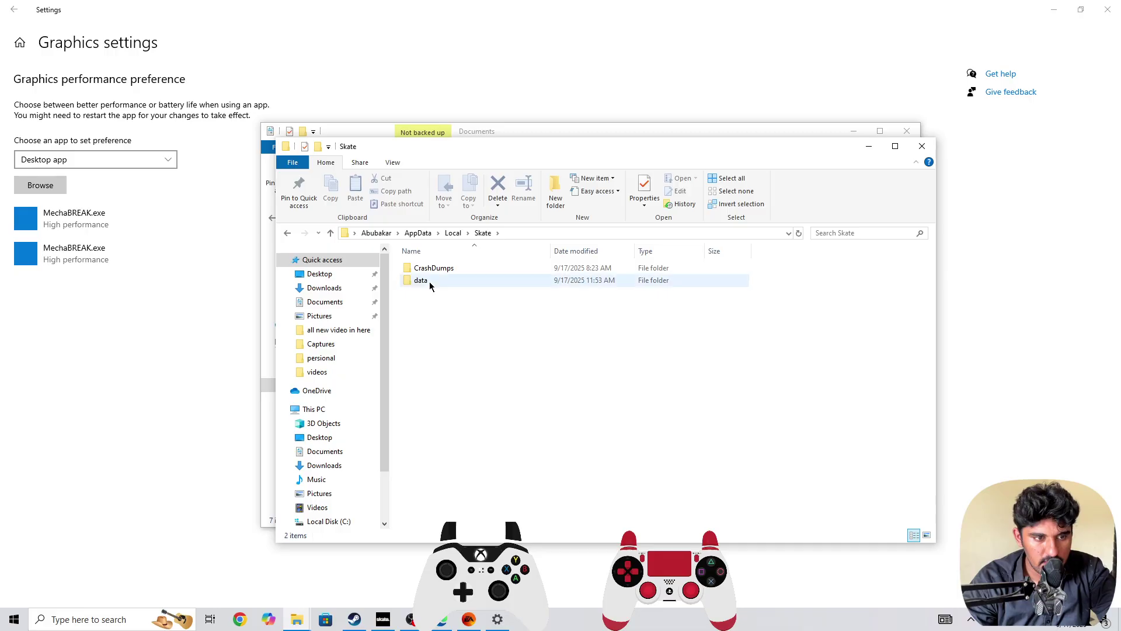
pyautogui.doubleClick(429, 280)
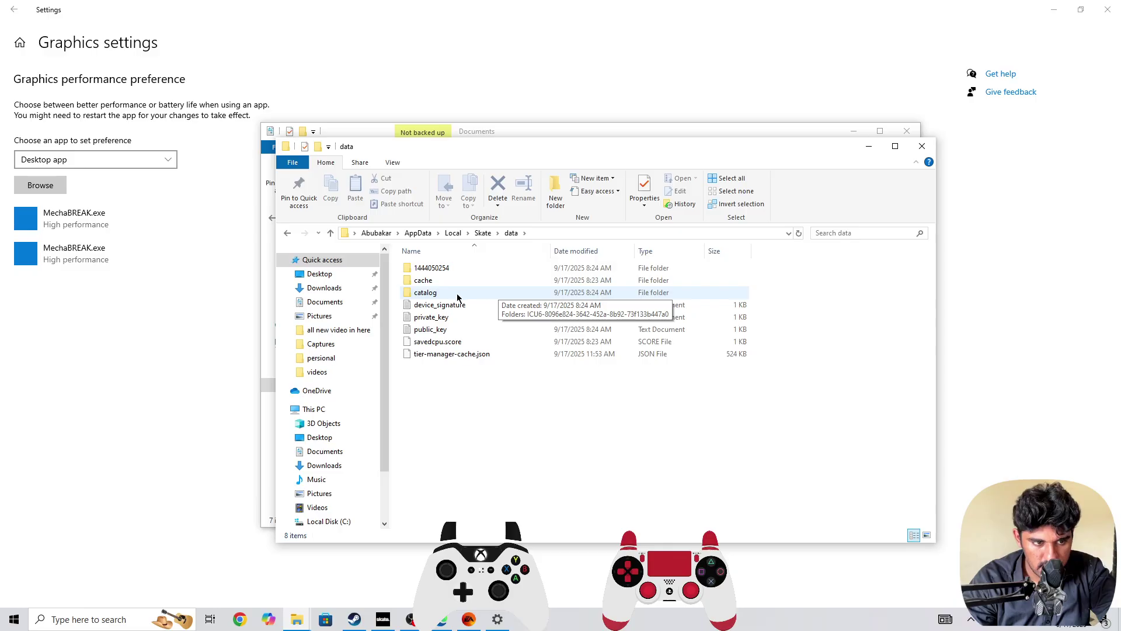
# Inspect the 8e3010f and ff1f3ef subfolders of the skate.™ folder inside the numbered folder, and return to the data folder.
pyautogui.doubleClick(438, 272)
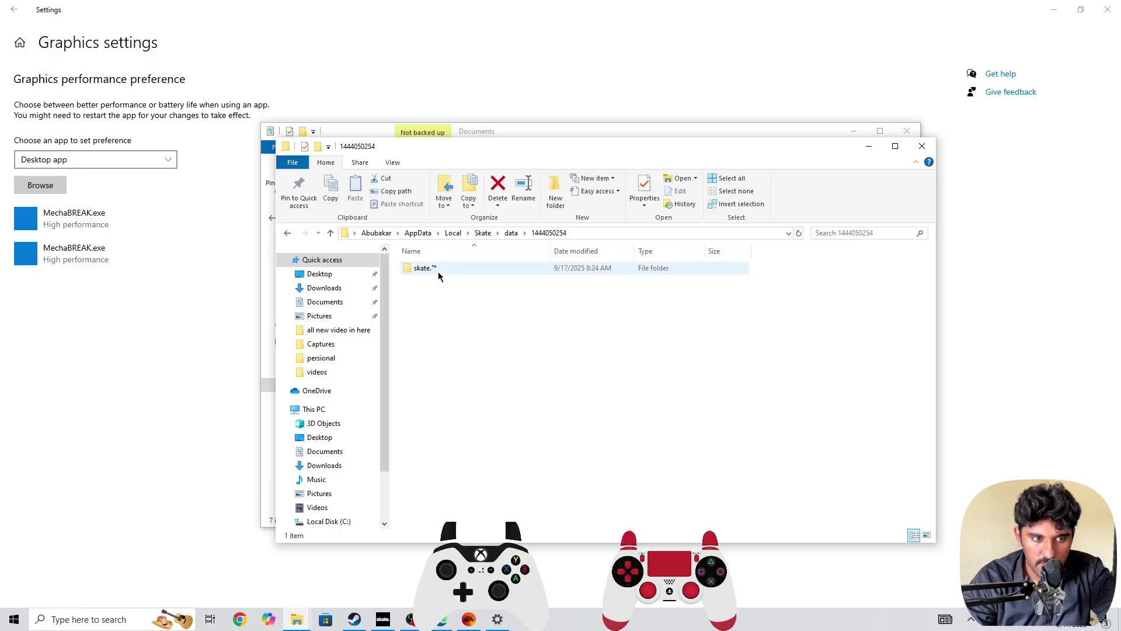
pyautogui.doubleClick(438, 271)
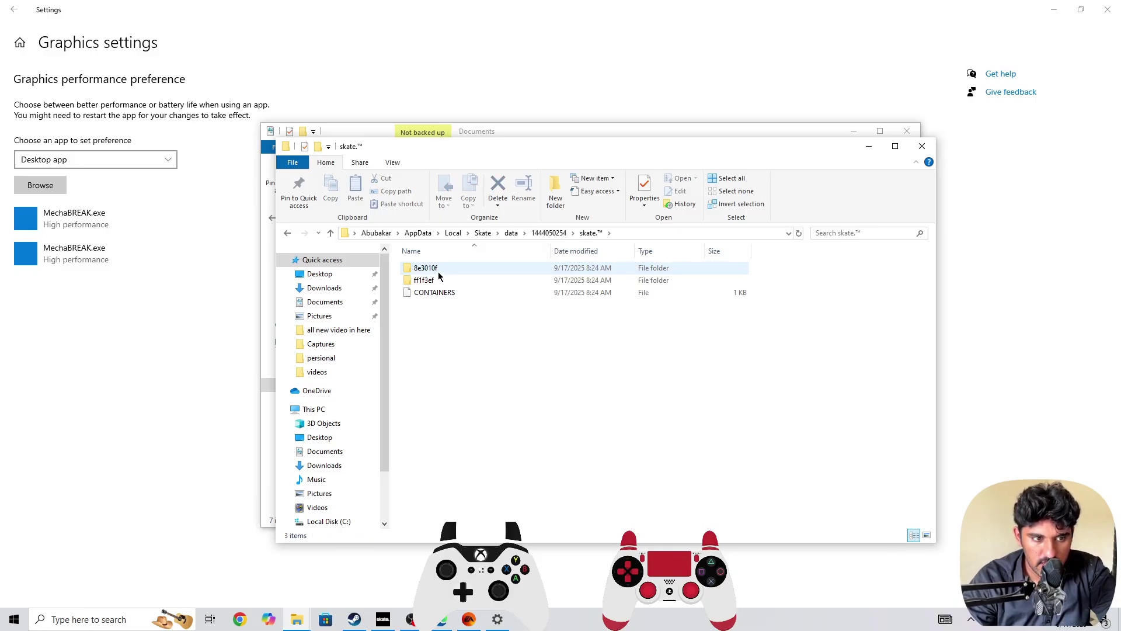
pyautogui.click(438, 270)
pyautogui.doubleClick(438, 270)
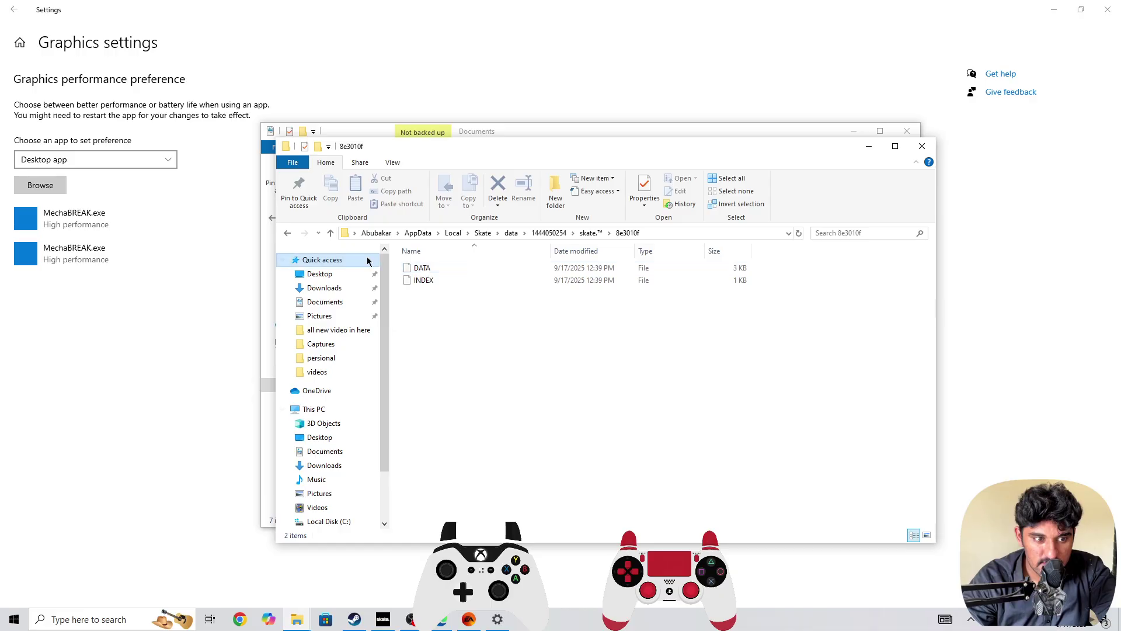
pyautogui.click(288, 235)
pyautogui.click(425, 280)
pyautogui.doubleClick(426, 281)
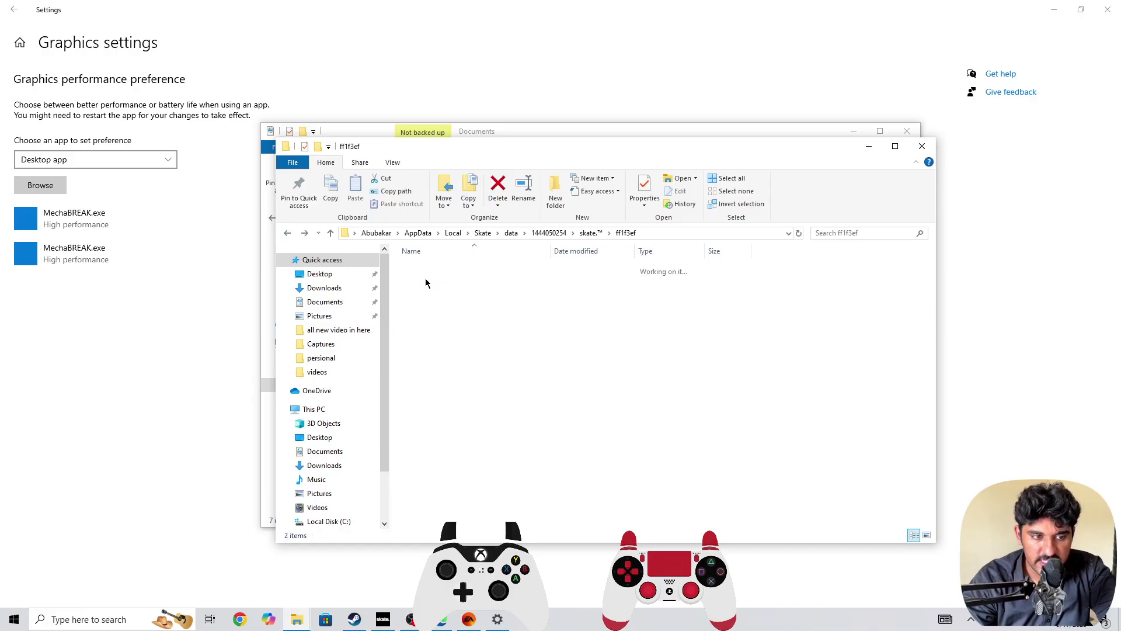
pyautogui.click(287, 233)
pyautogui.click(287, 233)
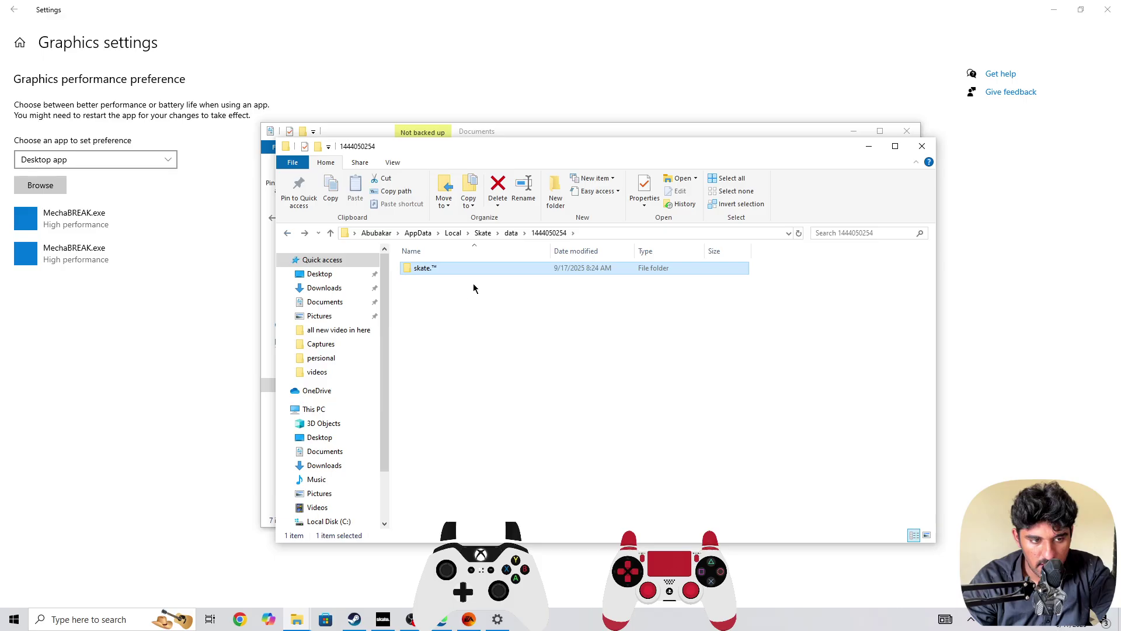
pyautogui.click(287, 233)
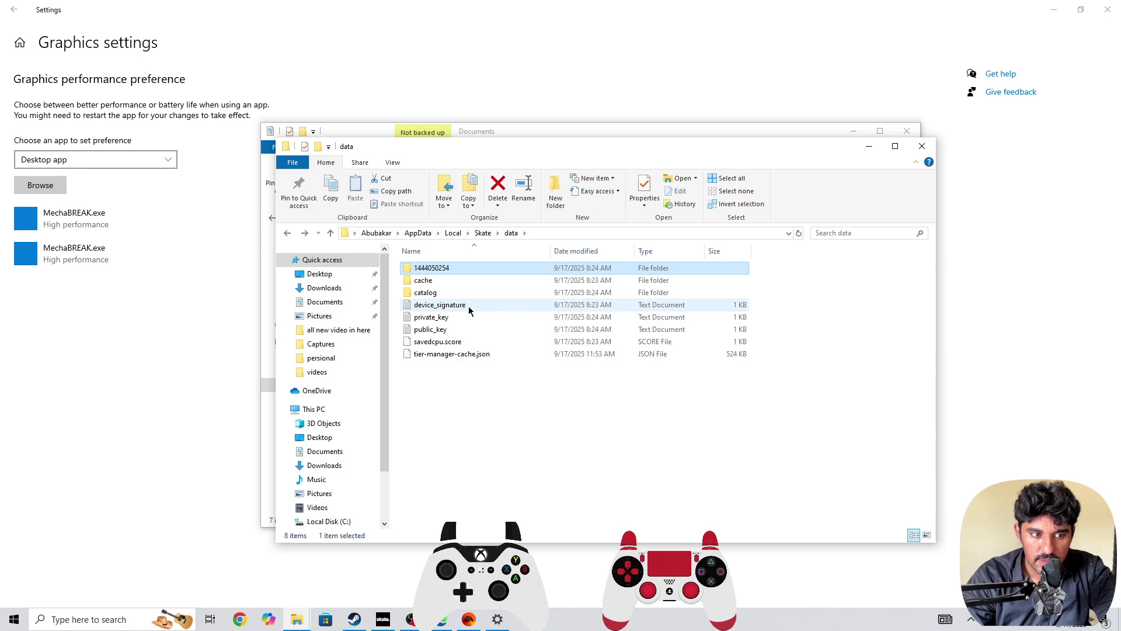
# Close both File Explorer windows and switch back to skate.
pyautogui.click(924, 146)
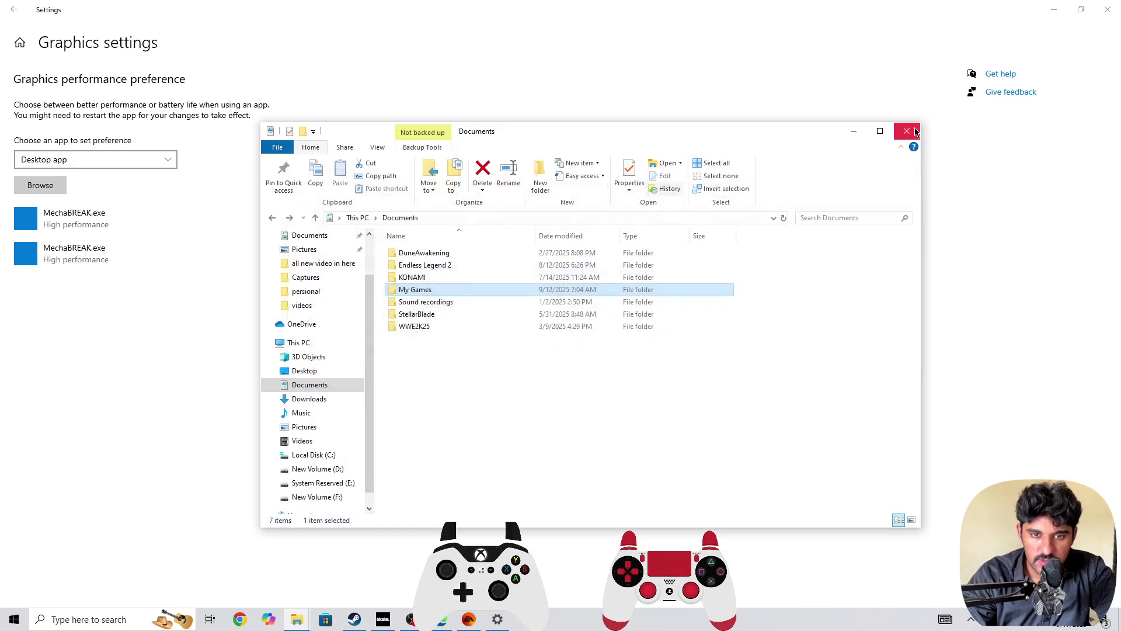
pyautogui.click(907, 131)
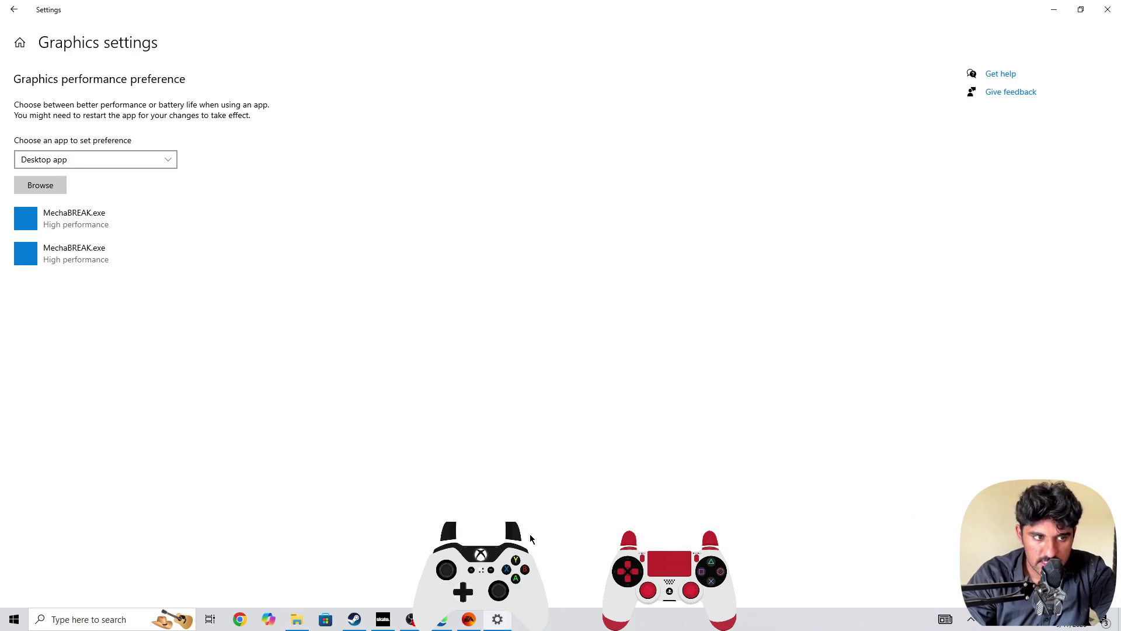
pyautogui.click(386, 620)
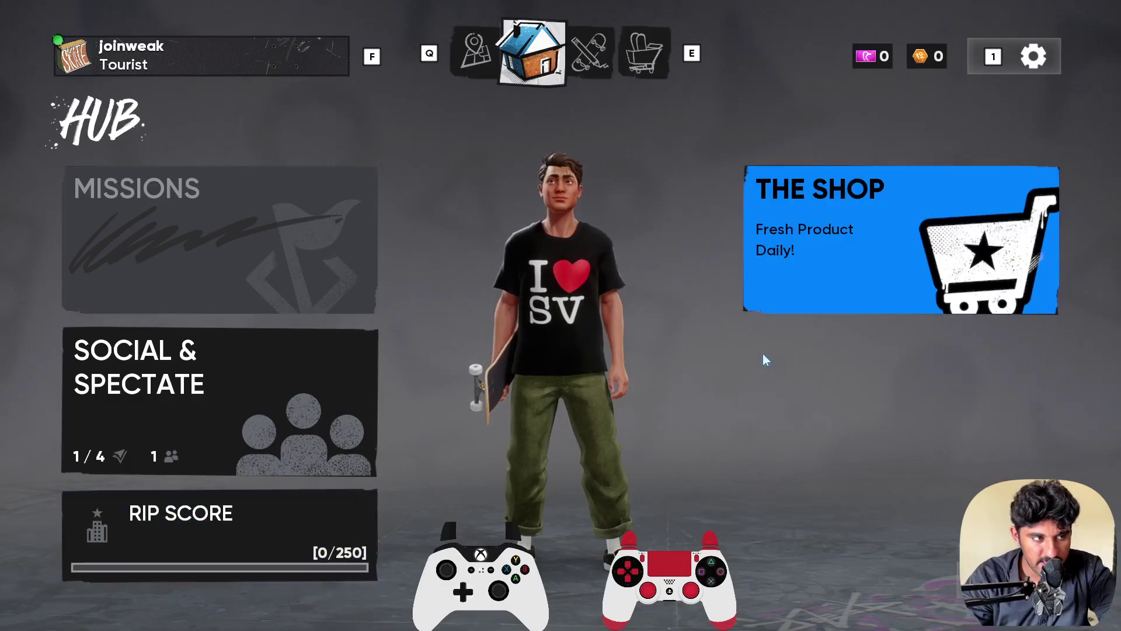
# Open the game's settings, review the Accessibility options down to the on-board and off-board camera settings, and return to the settings overview.
pyautogui.click(1032, 57)
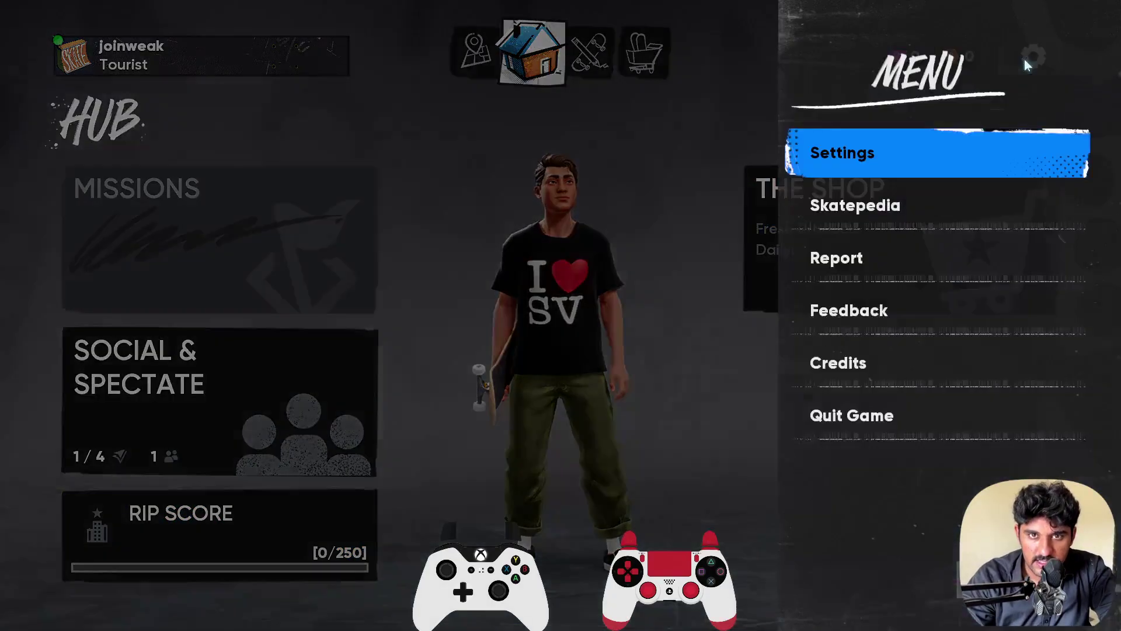
pyautogui.click(904, 144)
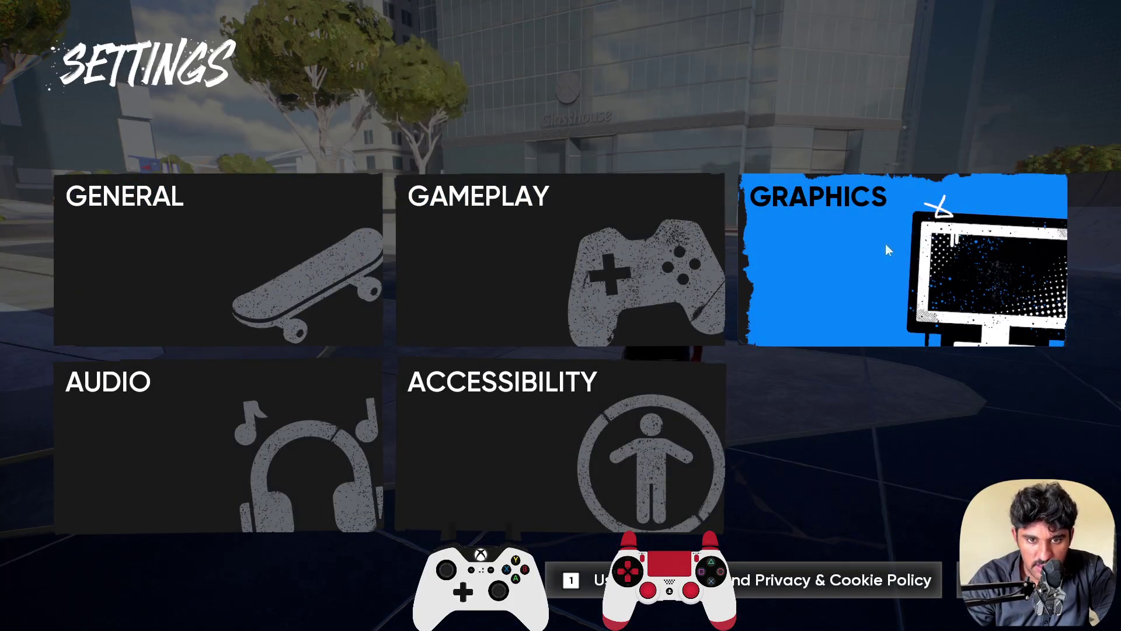
pyautogui.click(551, 432)
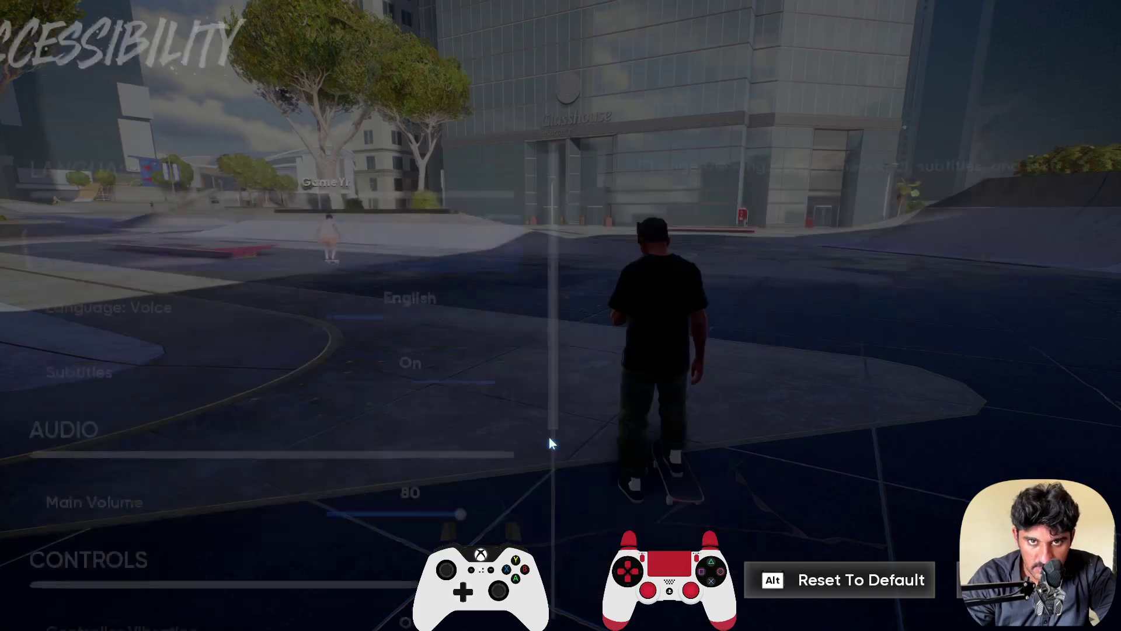
pyautogui.scroll(-5, 420, 397)
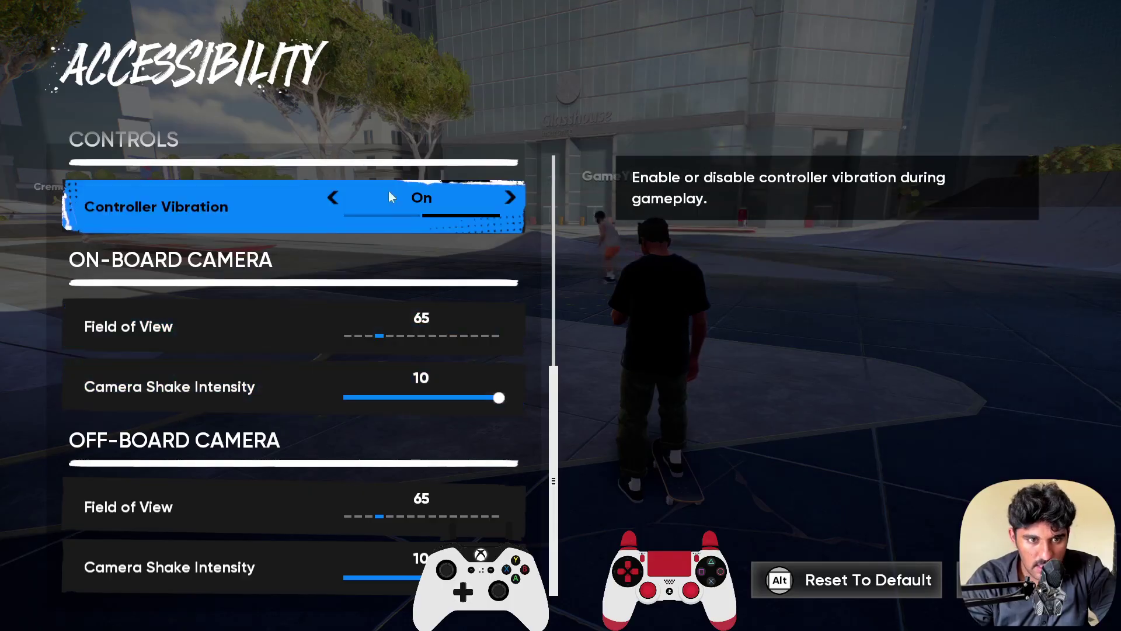
pyautogui.press('Escape')
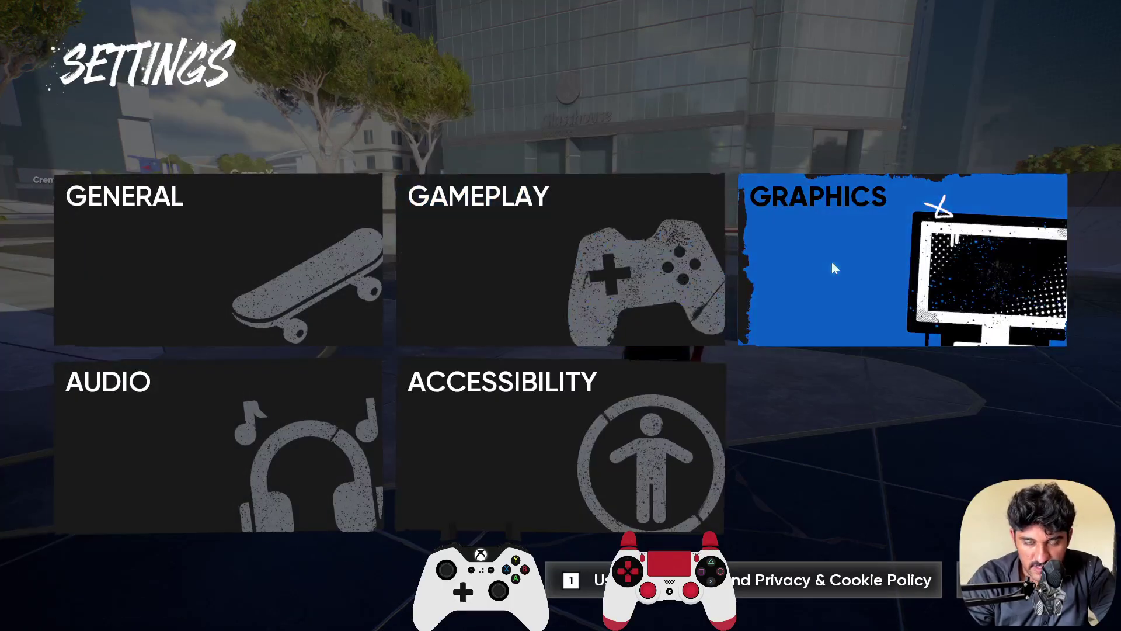
# Open the Graphics settings and examine the display, resolution scaling, upscaling and graphics quality options.
pyautogui.click(831, 262)
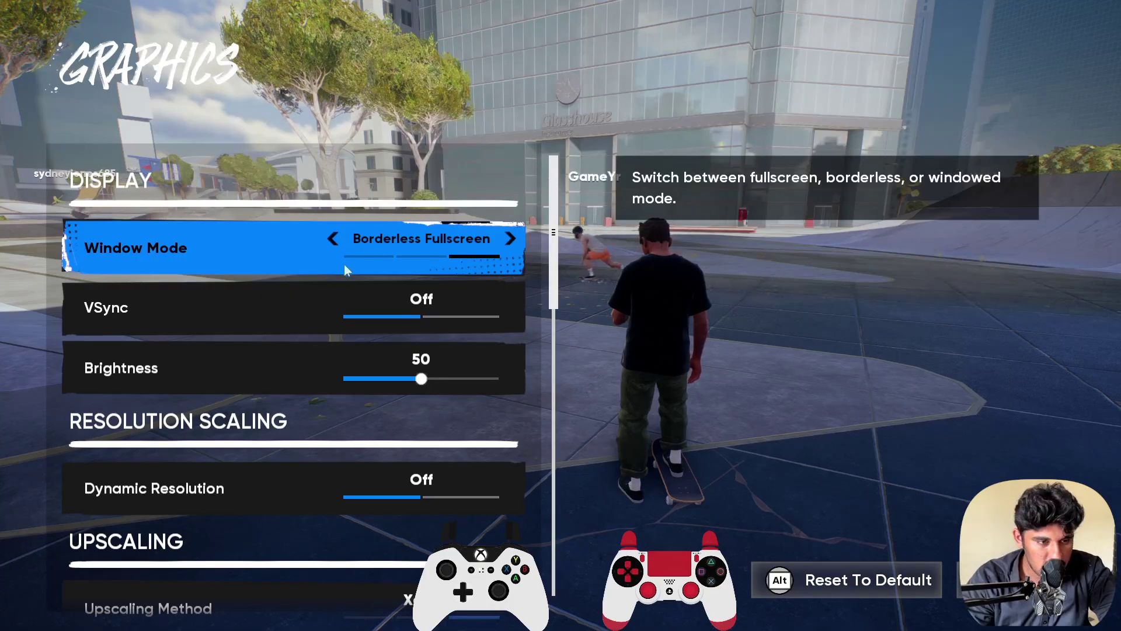
pyautogui.scroll(-3, 342, 307)
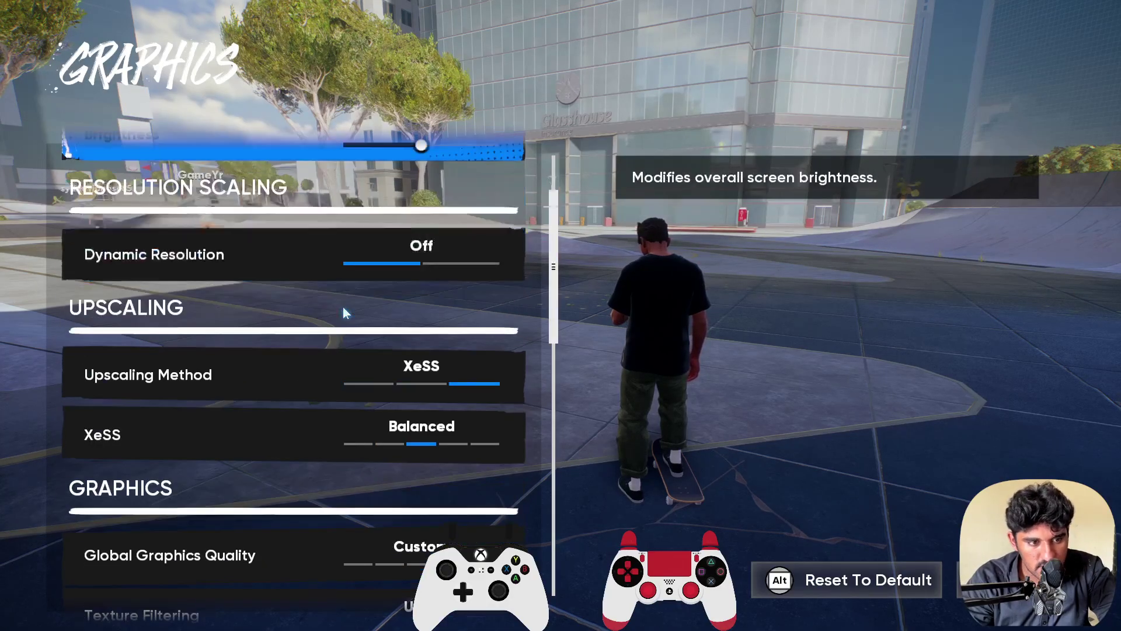
pyautogui.scroll(3, 342, 303)
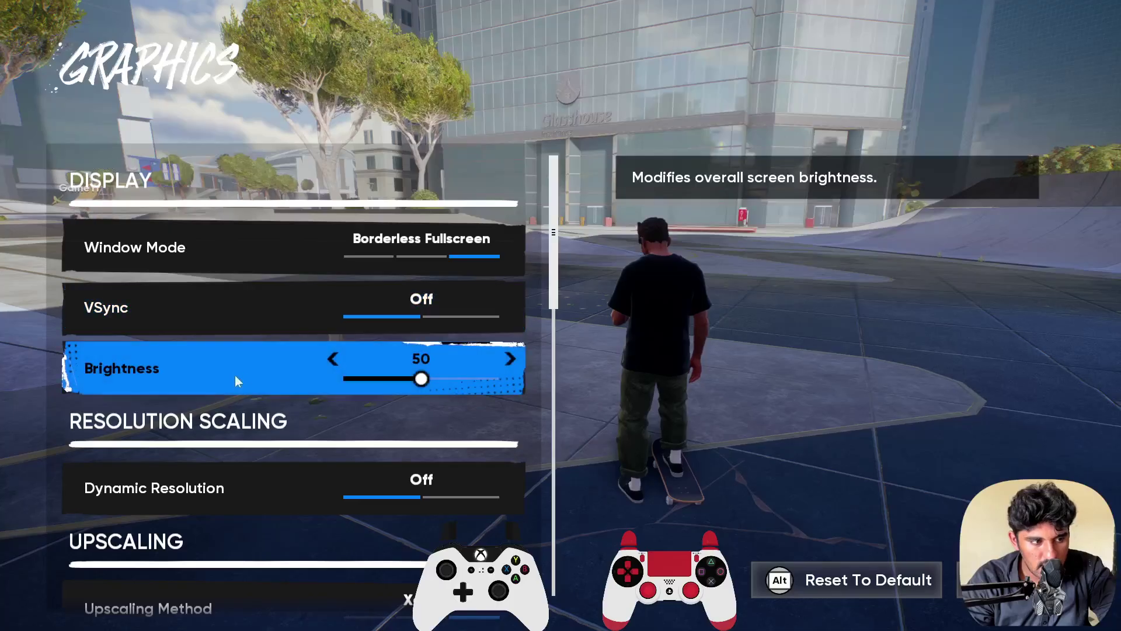
pyautogui.scroll(-4, 260, 379)
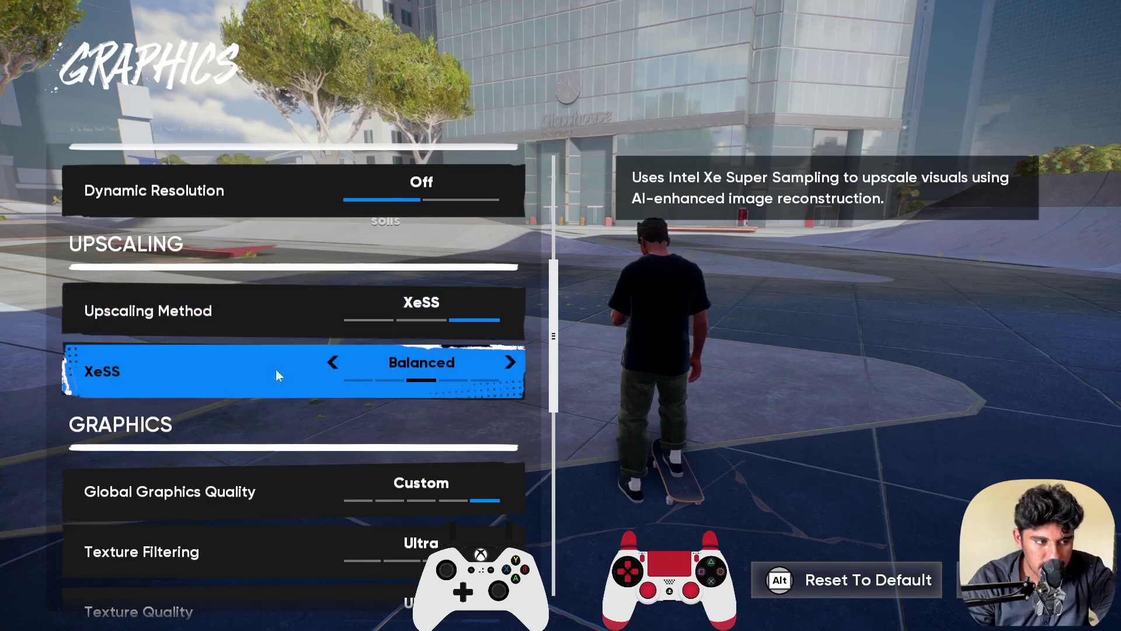
pyautogui.scroll(-5, 276, 369)
pyautogui.scroll(3, 276, 369)
pyautogui.scroll(5, 276, 369)
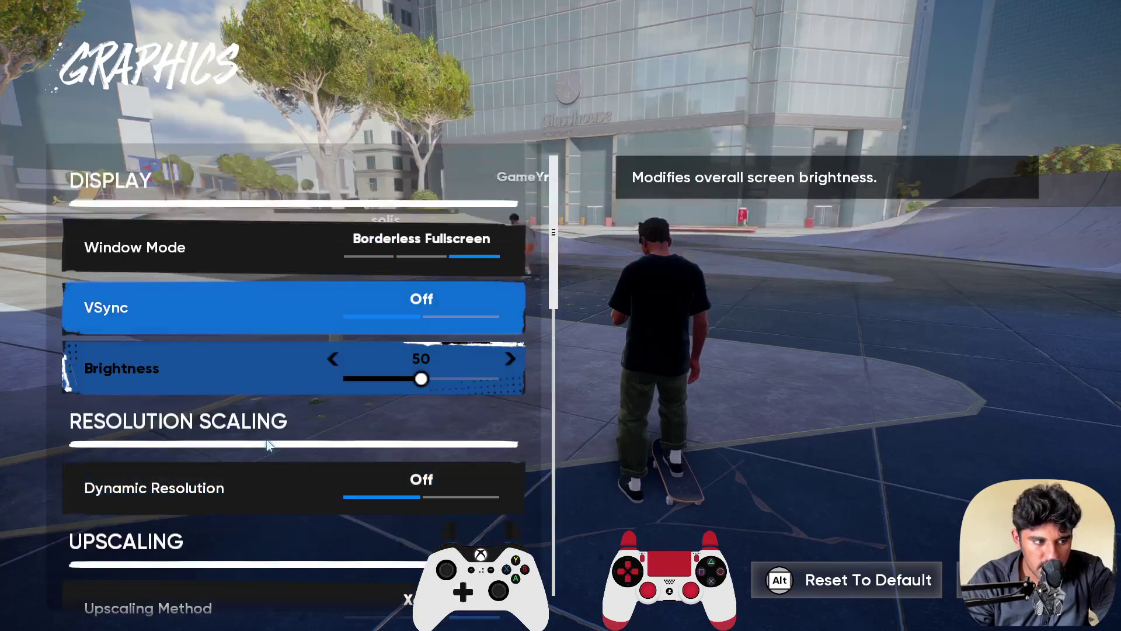
pyautogui.scroll(-5, 269, 462)
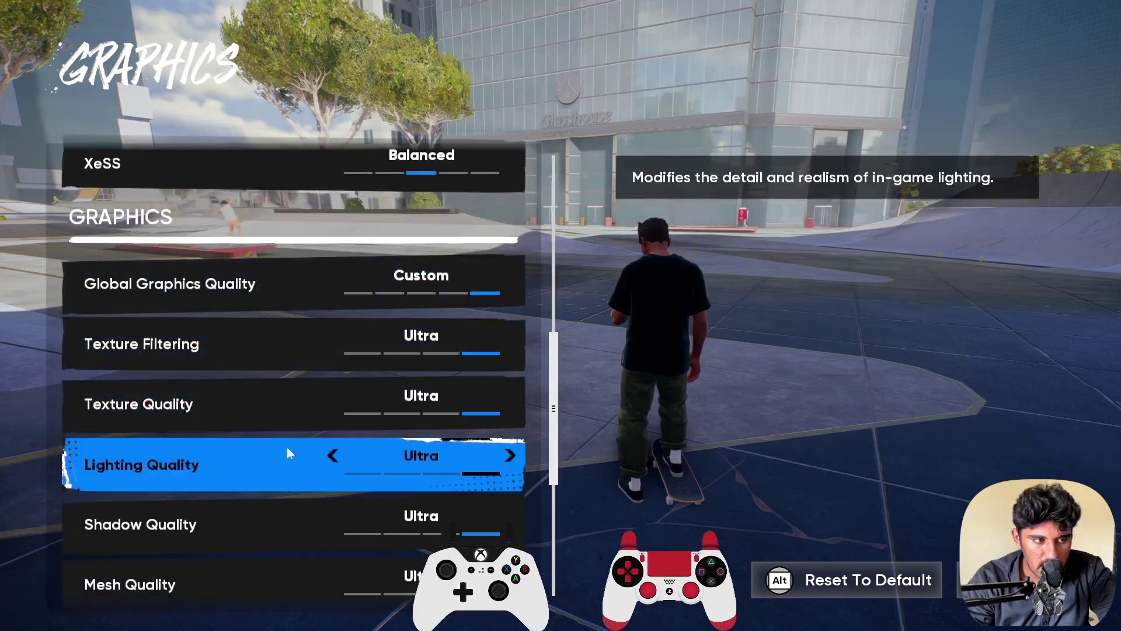
# Set Global Graphics Quality to Low, check the remaining quality options down to Motion Blur Quality, and return to the settings overview.
pyautogui.click(364, 292)
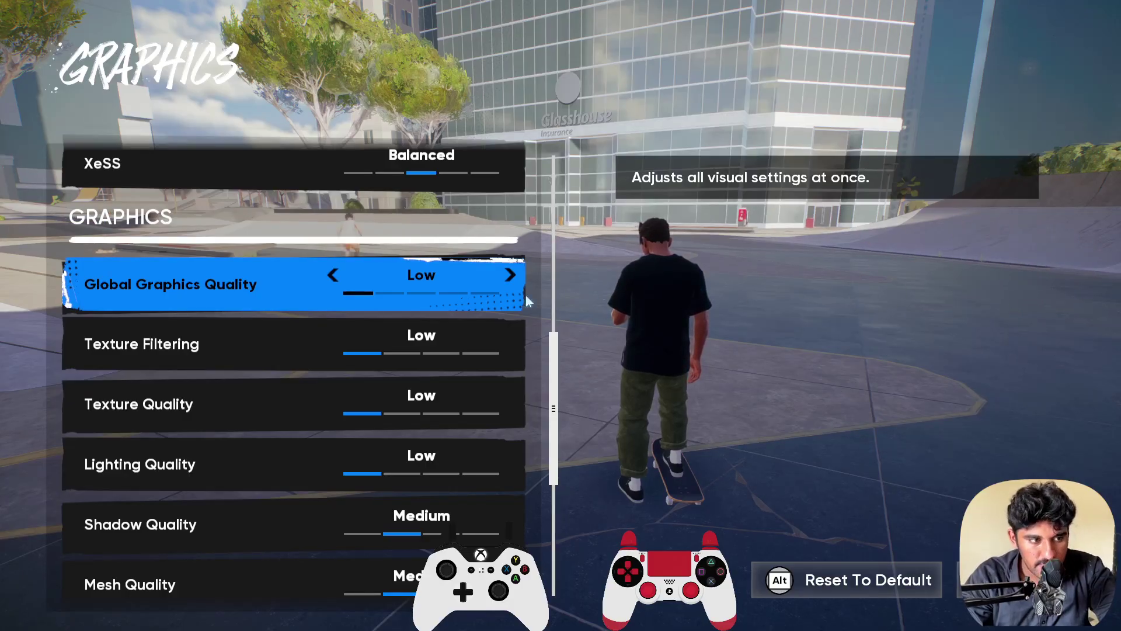
pyautogui.scroll(-5, 376, 418)
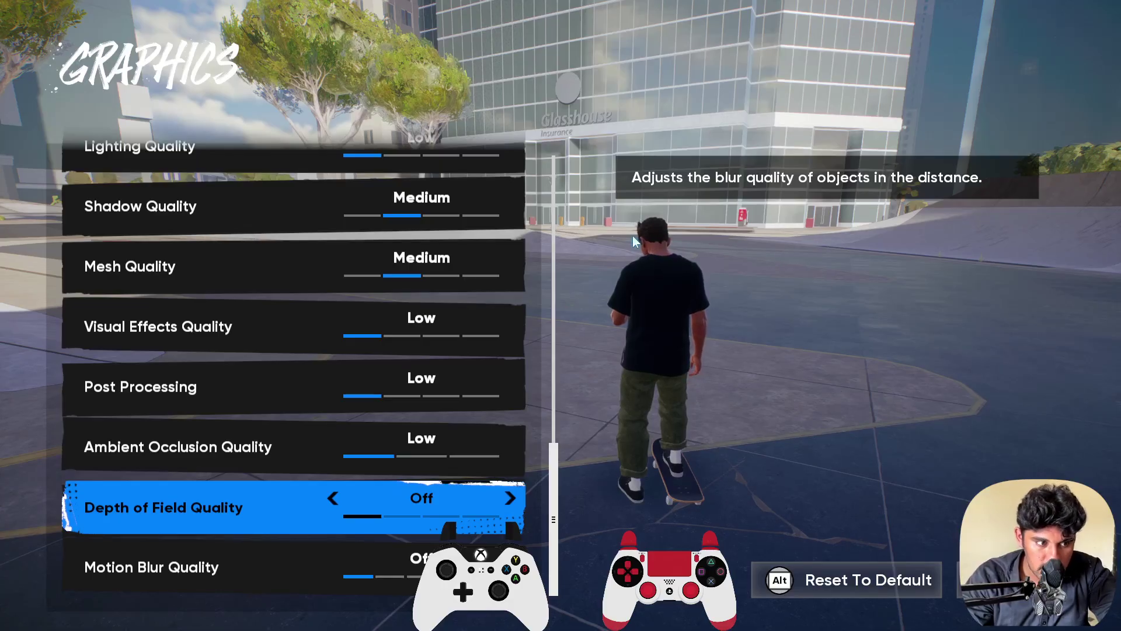
pyautogui.press('Escape')
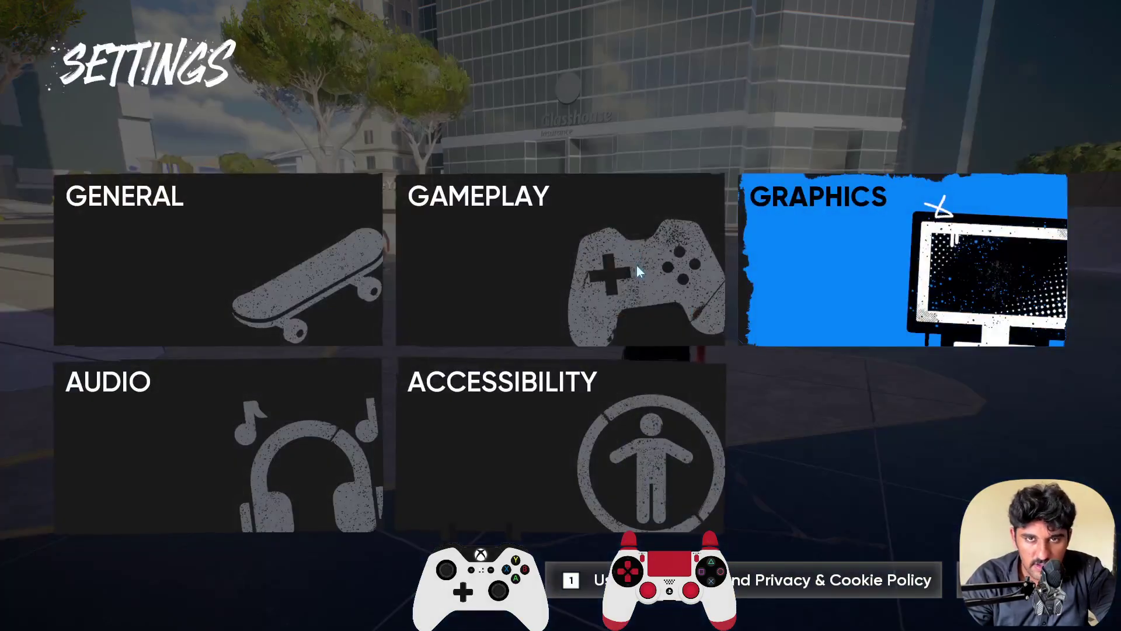